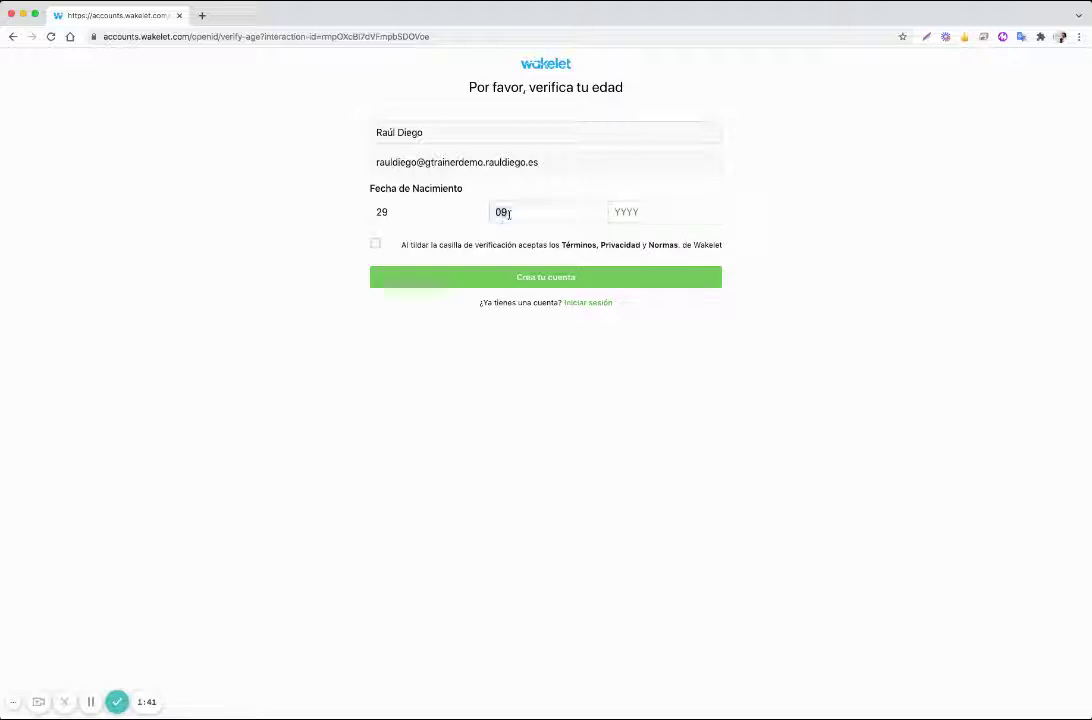
Set the birth date to month 8, year 1976, accept the terms and create the account
key("BackSpace")
type("8")
left_click(634, 212)
type("1976")
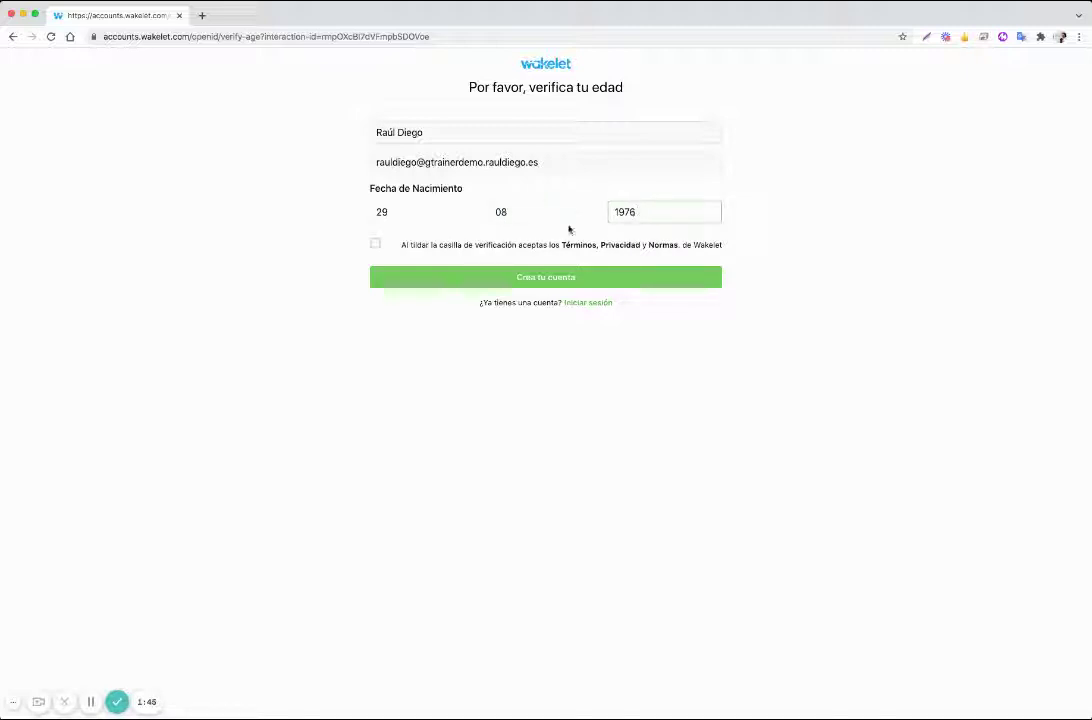
left_click(375, 244)
left_click(519, 276)
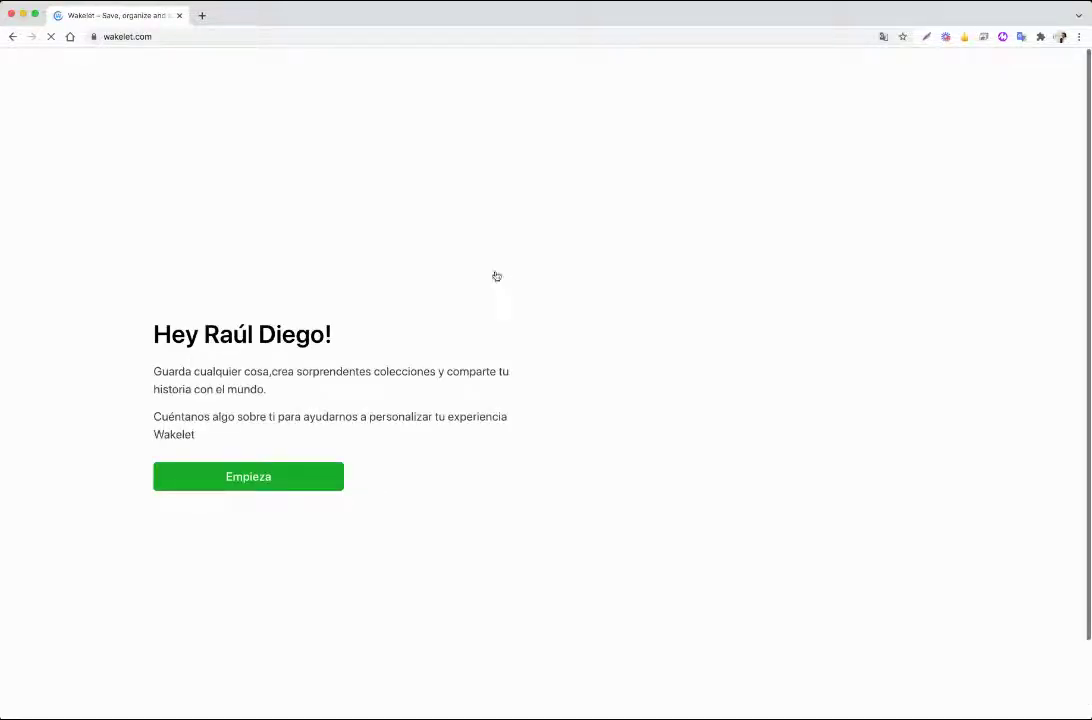
Replace the digits in the suggested username with the user's surname and confirm it
left_click(262, 480)
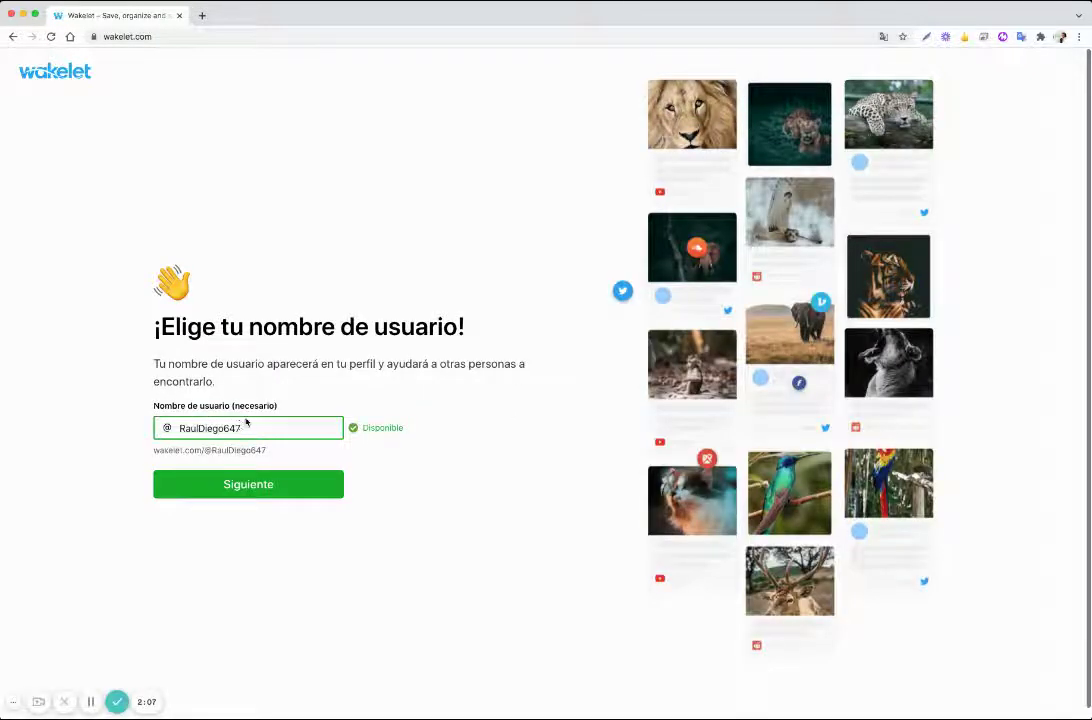
key("BackSpace")
key("BackSpace")
key("BackSpace")
type("Obregon")
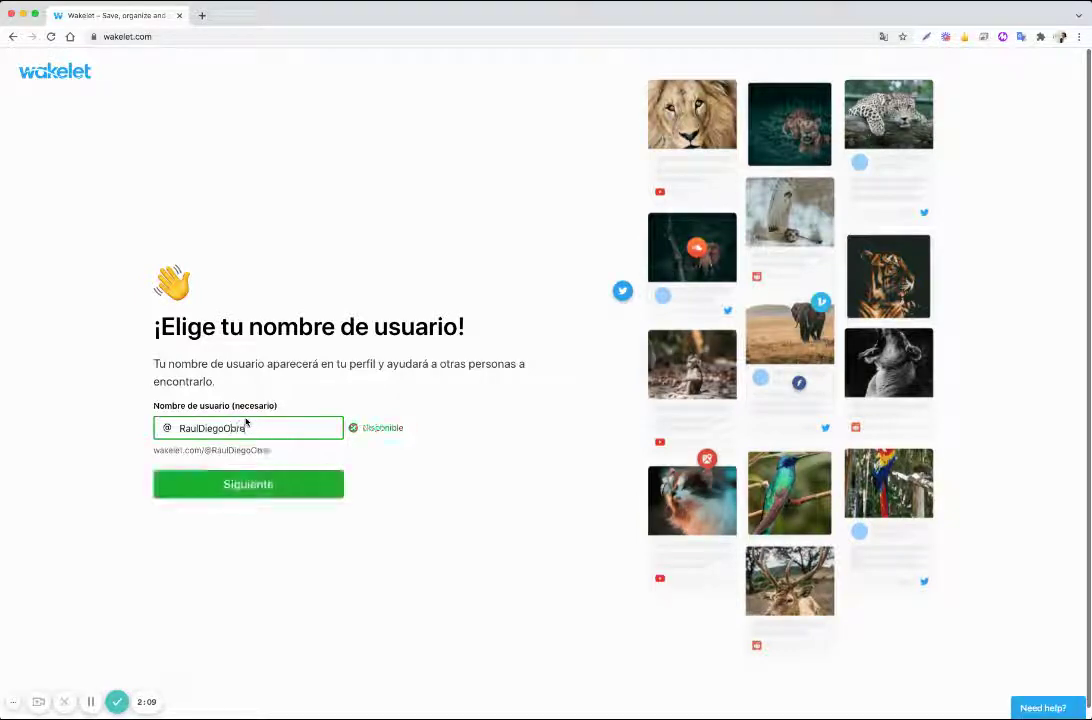
left_click(312, 493)
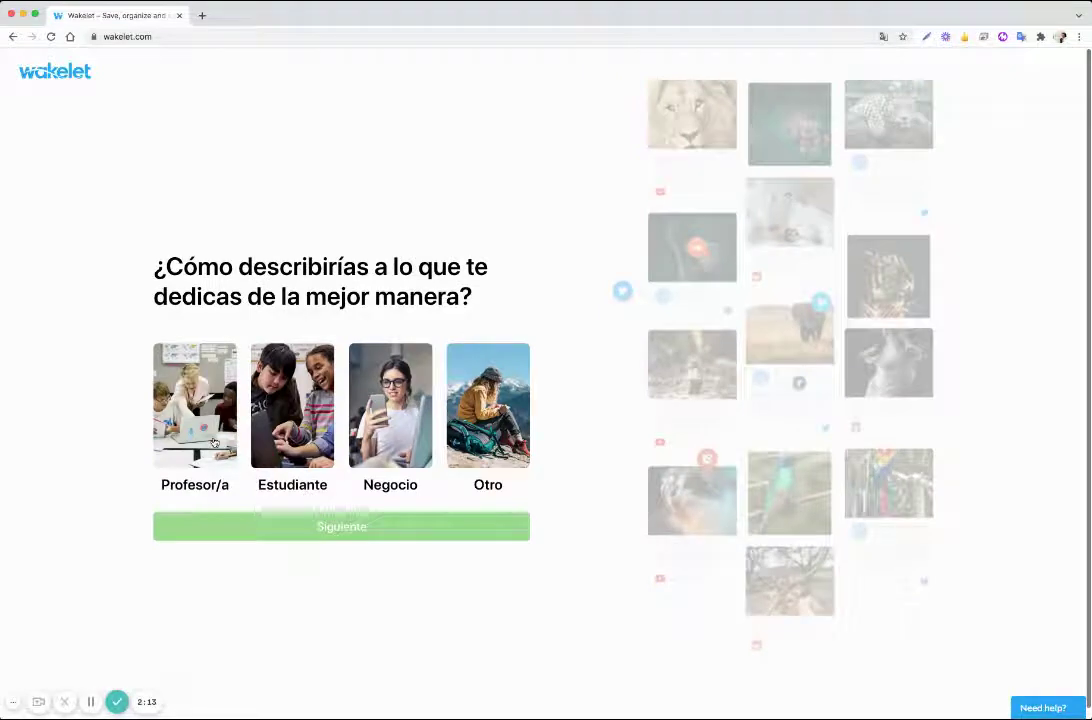
Choose the teacher role, Primaria (5-10 años) level, and Wakelet Ambassador referral as motivation
left_click(213, 442)
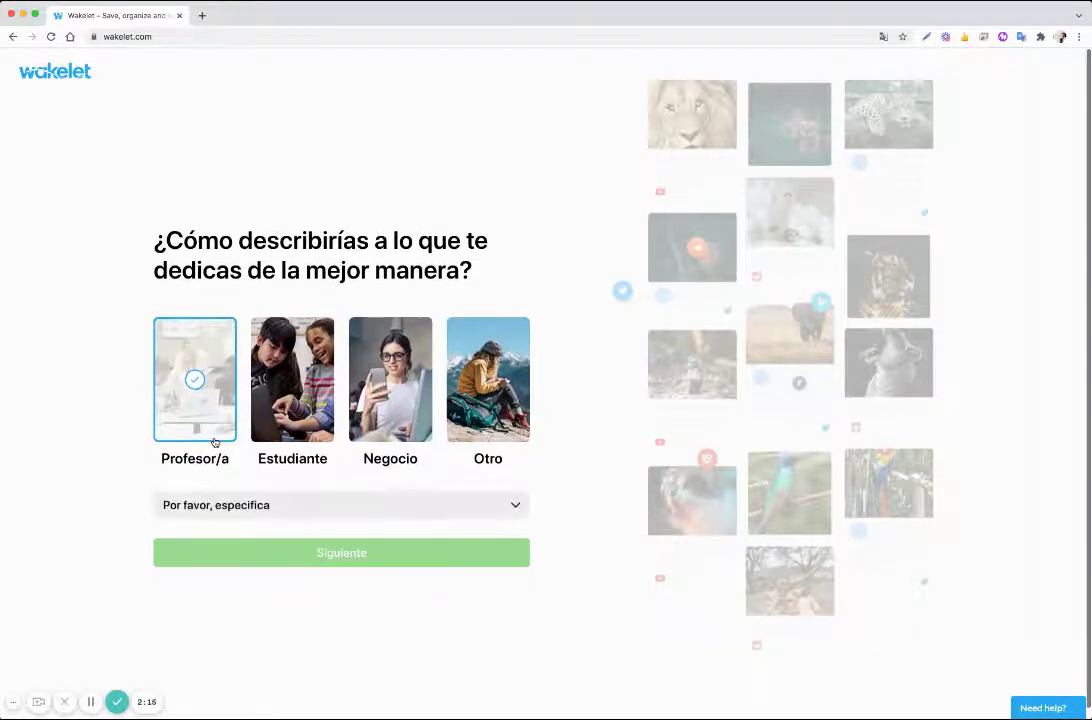
left_click(279, 508)
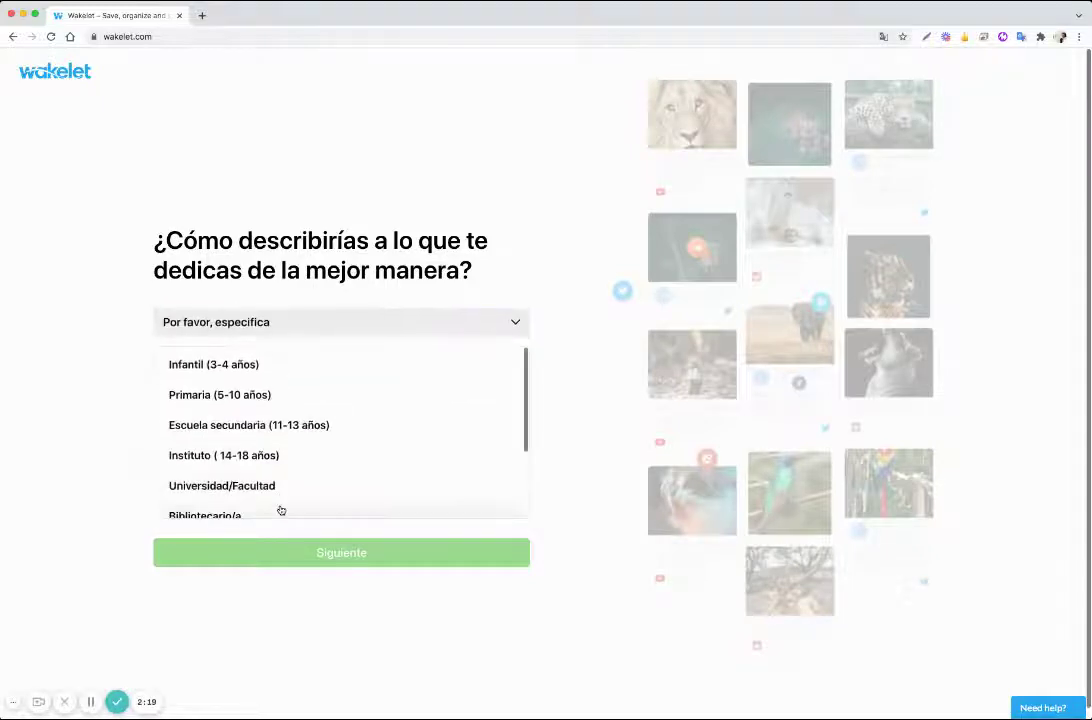
left_click(272, 398)
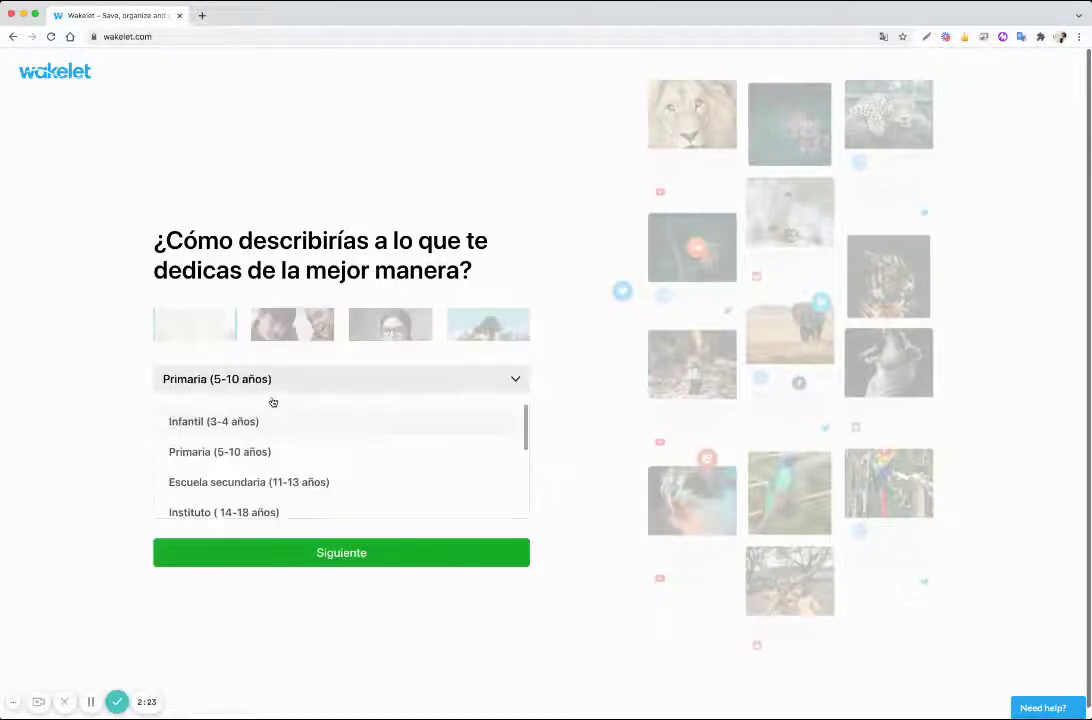
left_click(283, 503)
scroll(283, 505, "down", 1)
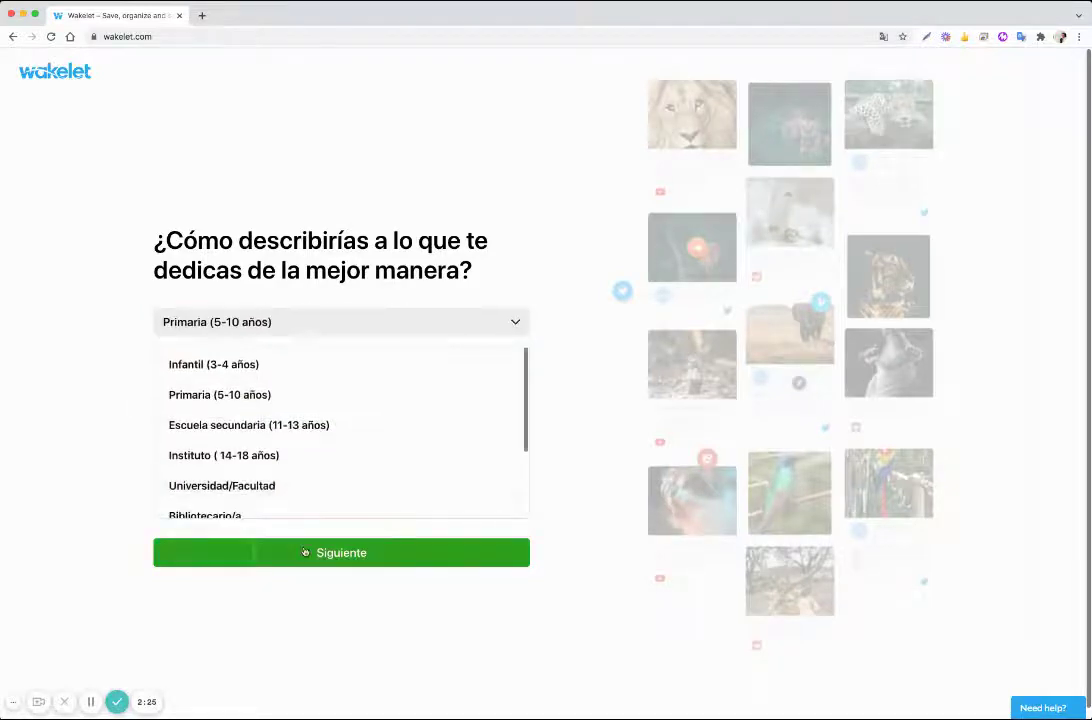
left_click(305, 552)
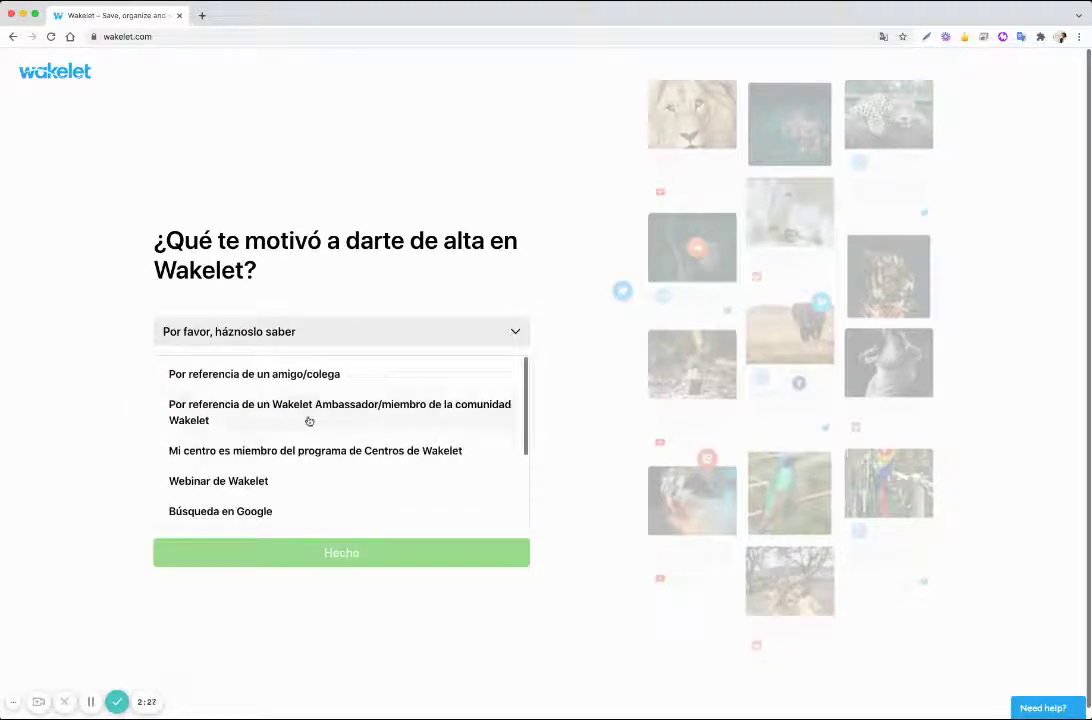
left_click(309, 421)
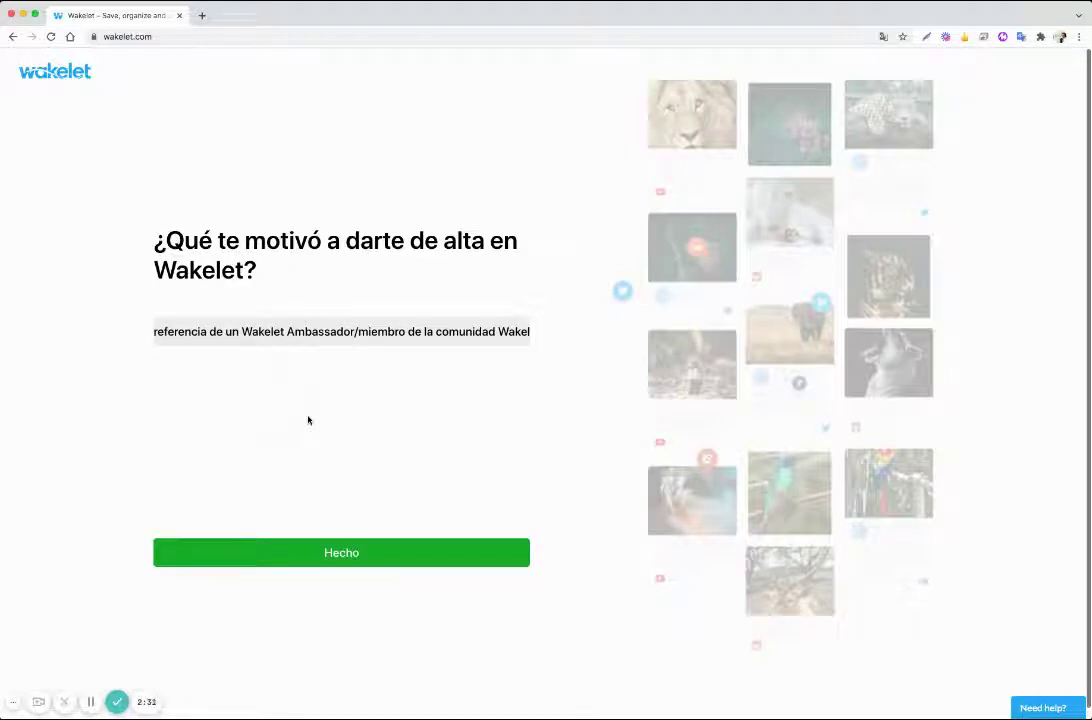
left_click(336, 552)
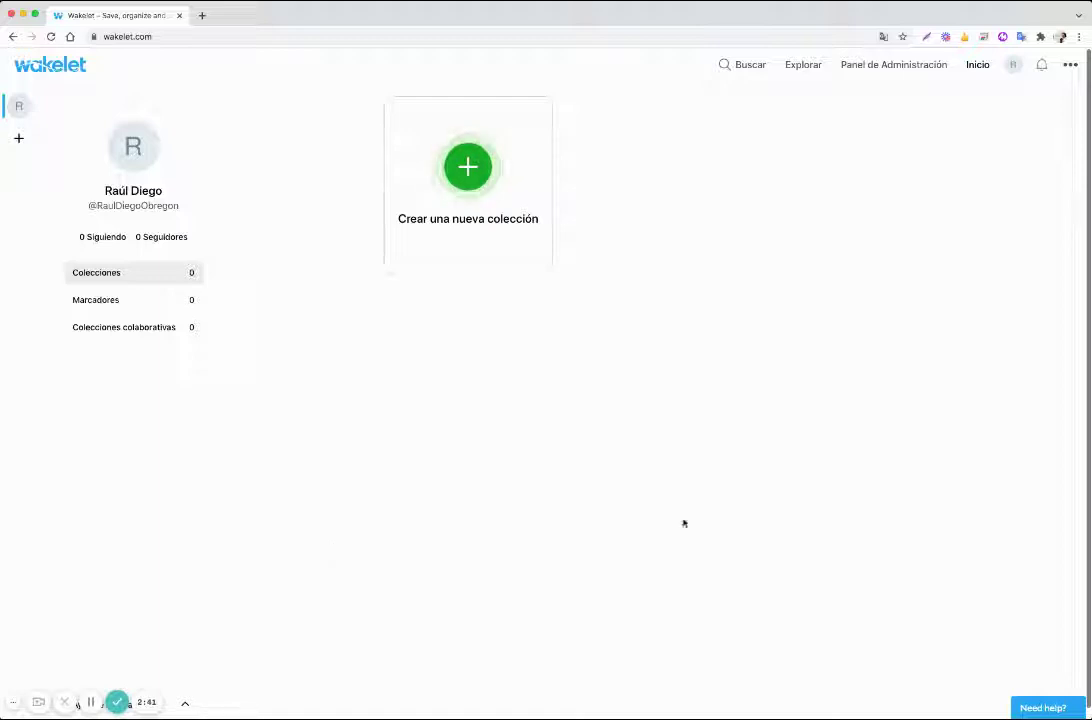
left_click(1070, 66)
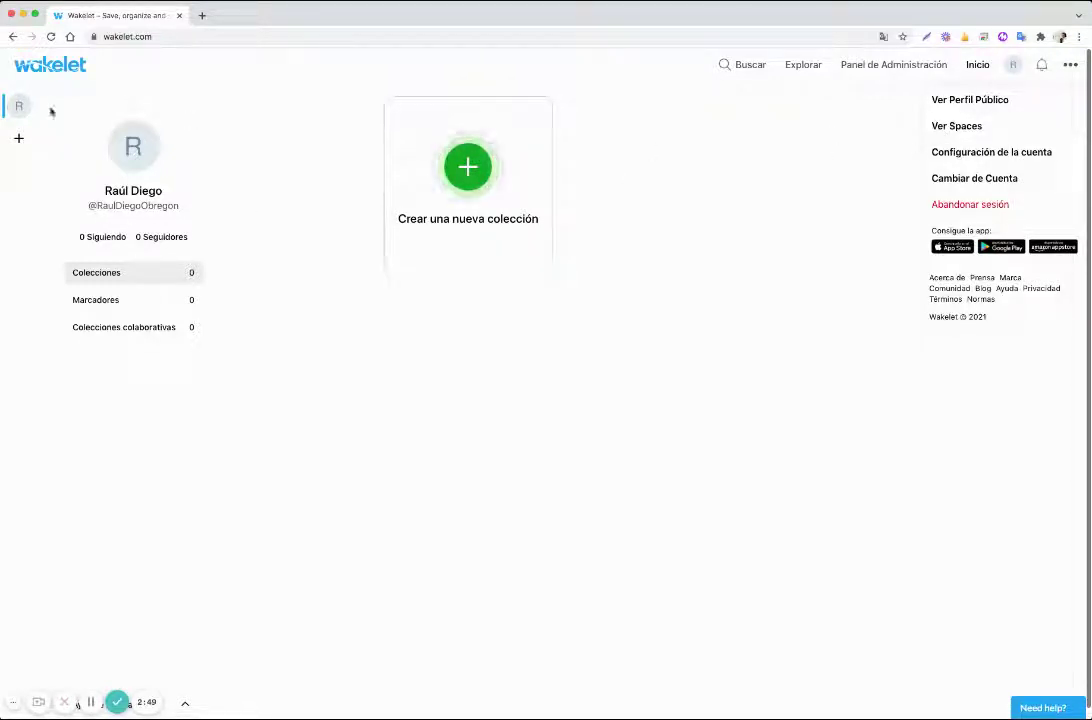
left_click(953, 154)
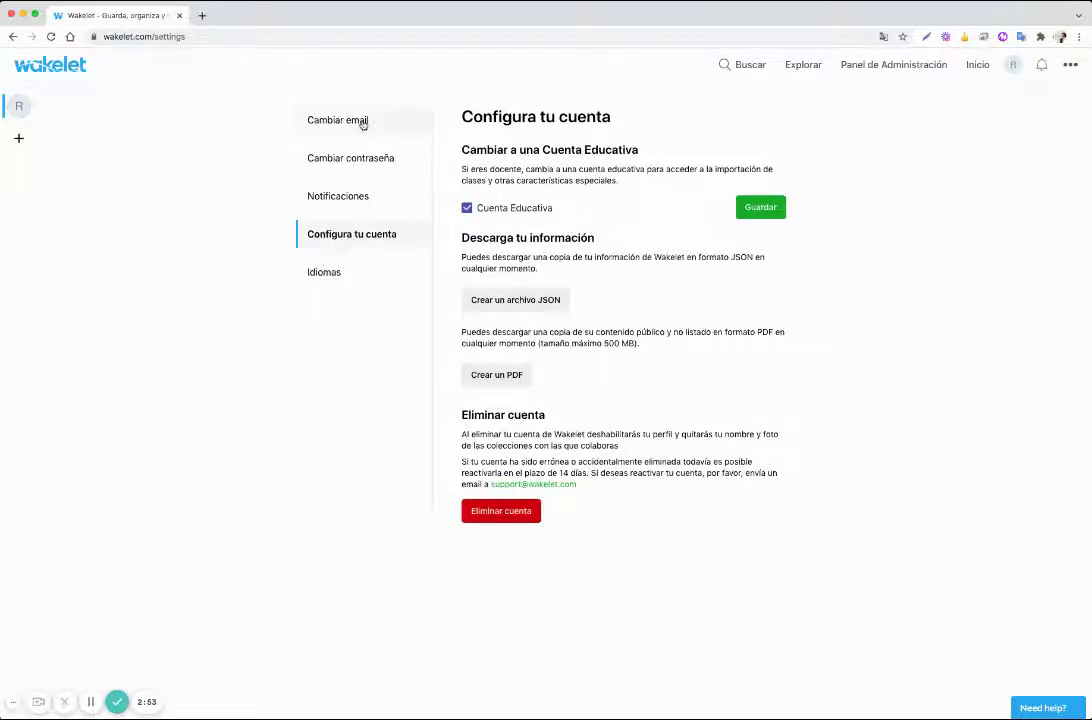
left_click(363, 122)
left_click(368, 157)
left_click(358, 198)
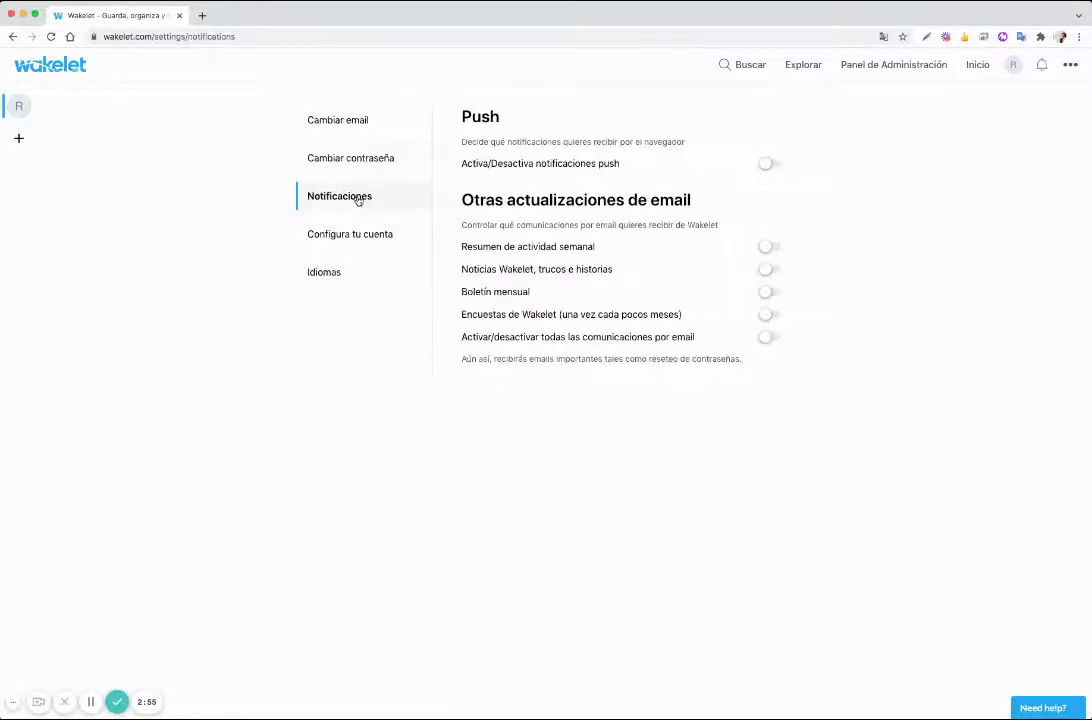
left_click(359, 232)
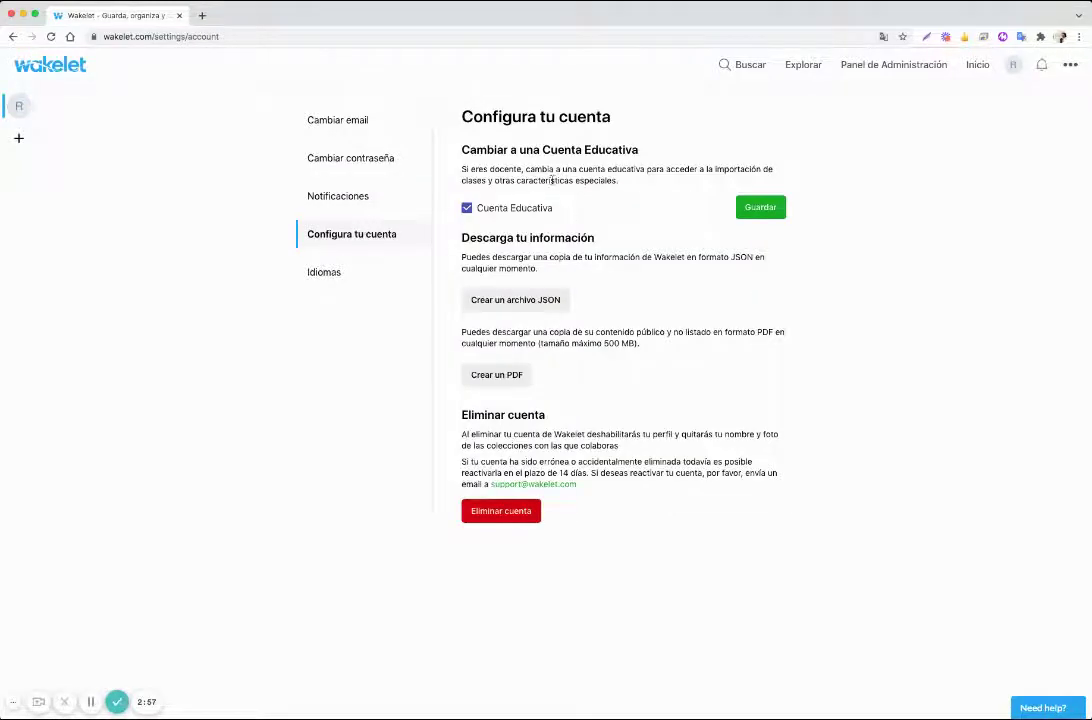
left_click(340, 272)
left_click(510, 192)
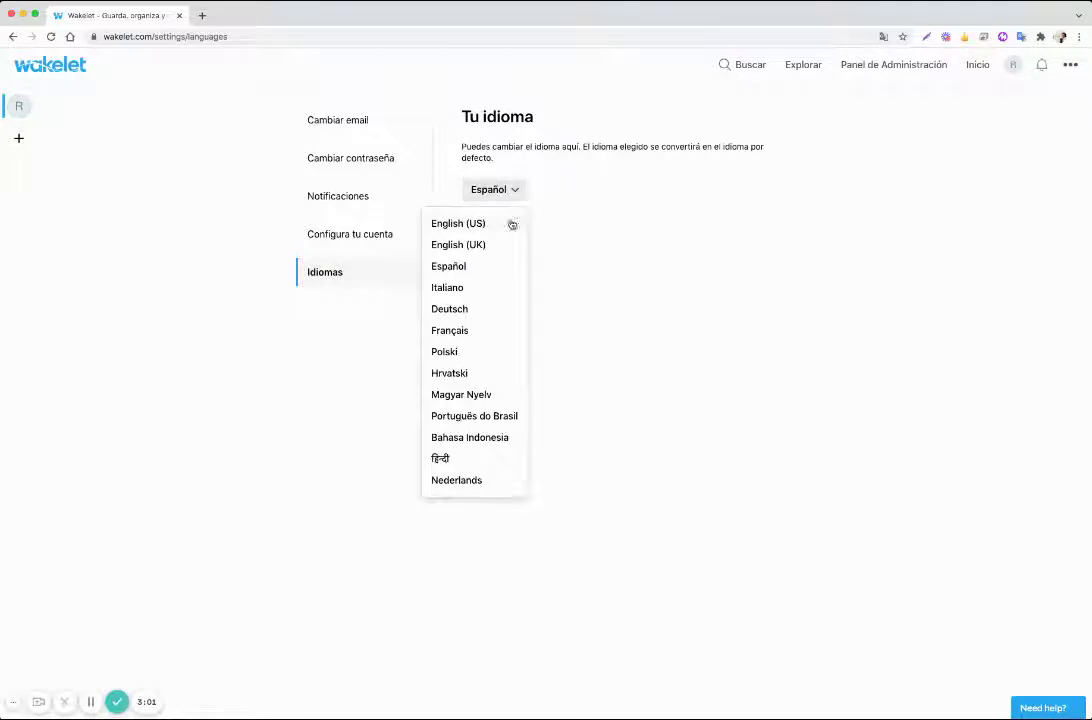
left_click(556, 214)
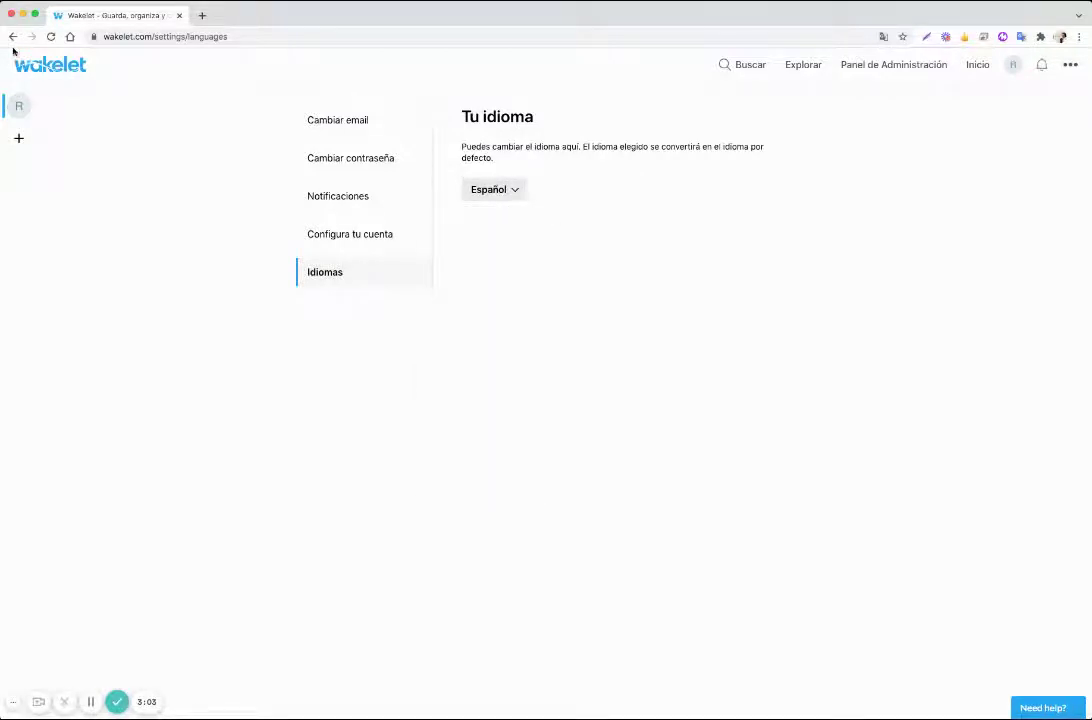
left_click(976, 65)
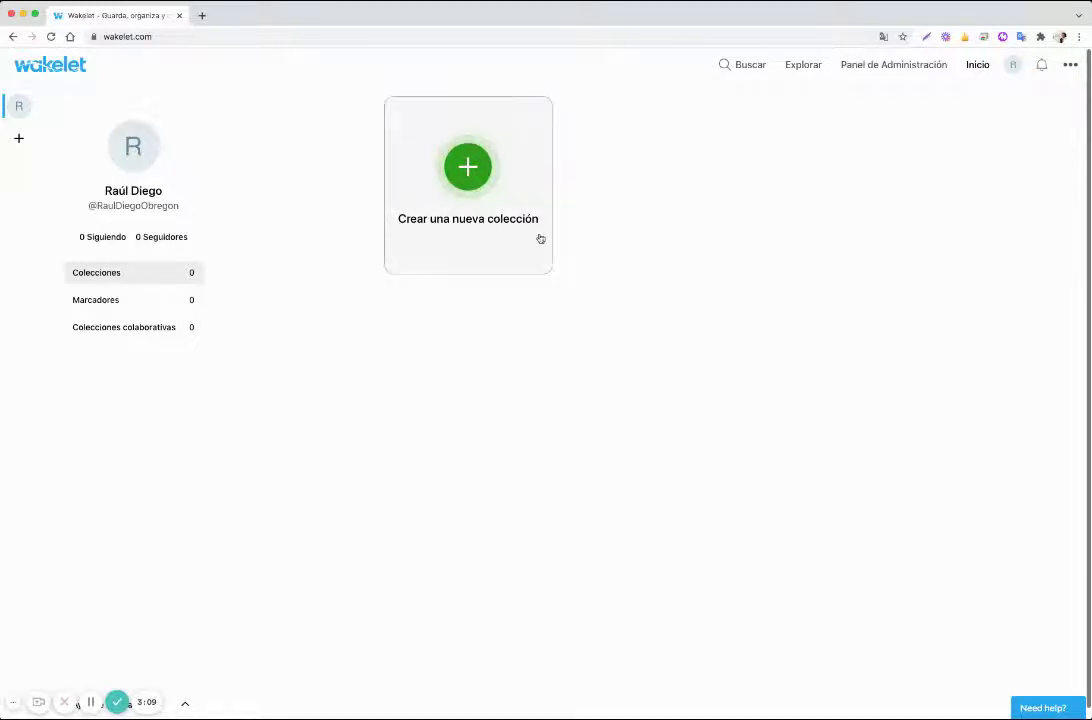
left_click(130, 152)
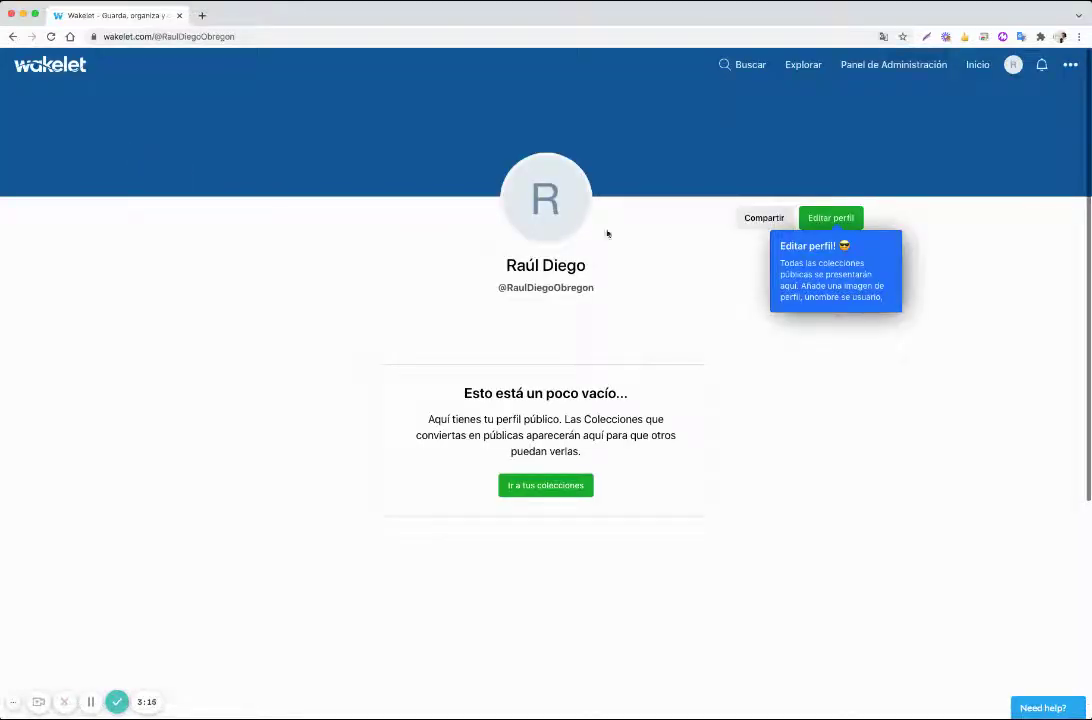
left_click(841, 220)
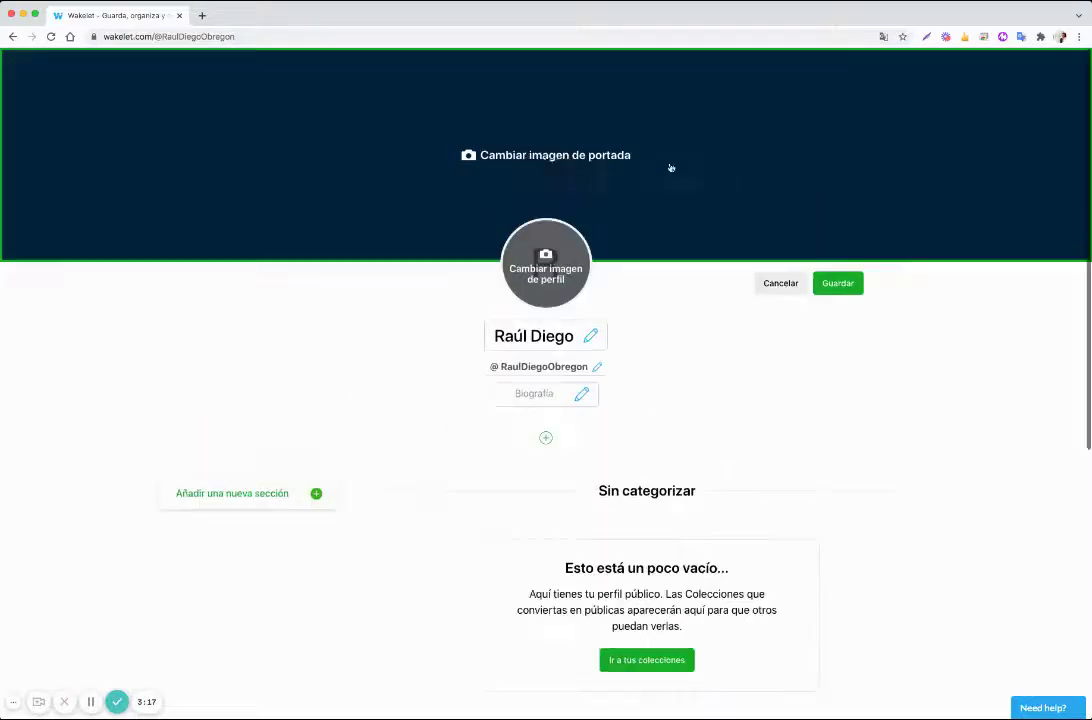
left_click(546, 437)
left_click(620, 470)
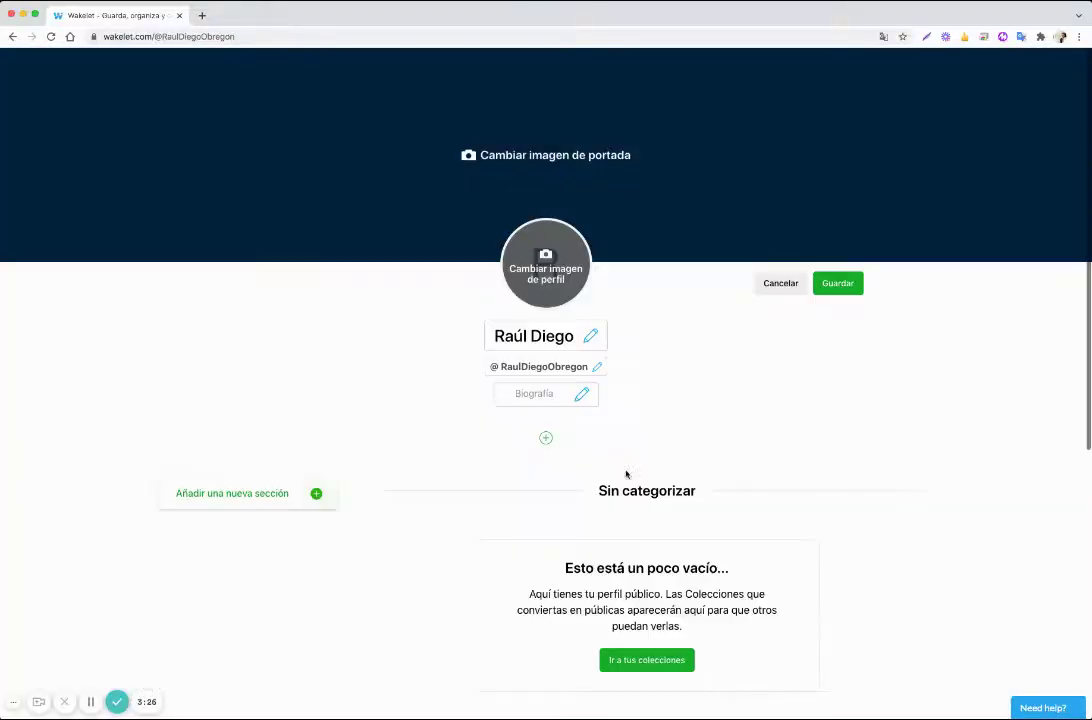
left_click(283, 493)
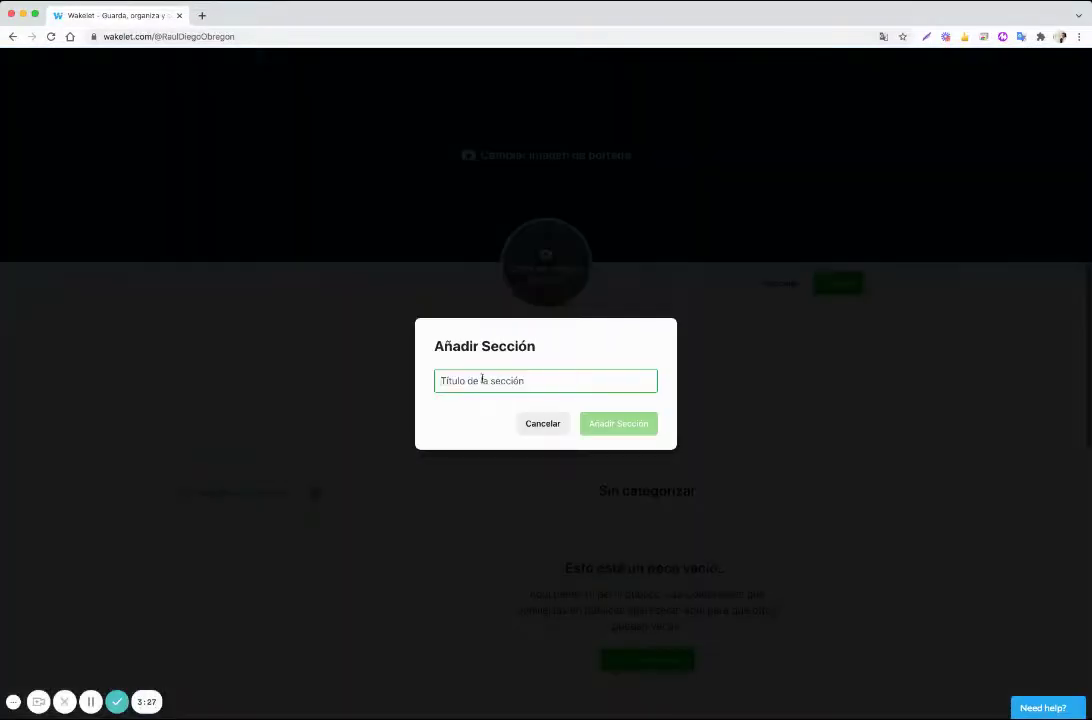
left_click(524, 428)
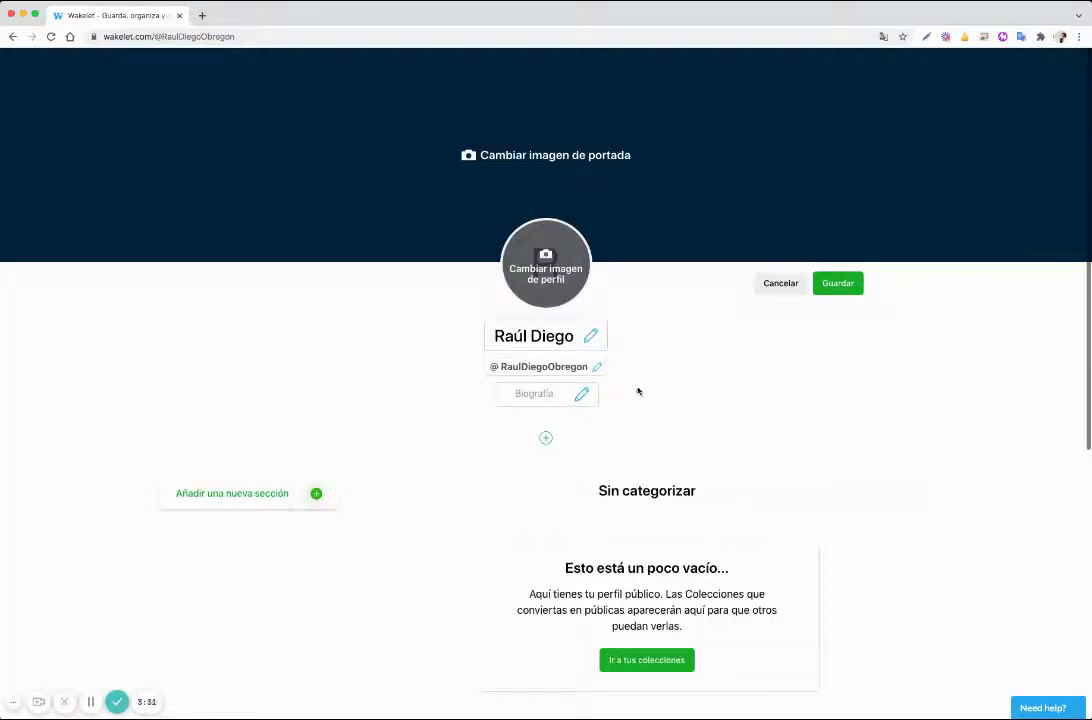
left_click(845, 284)
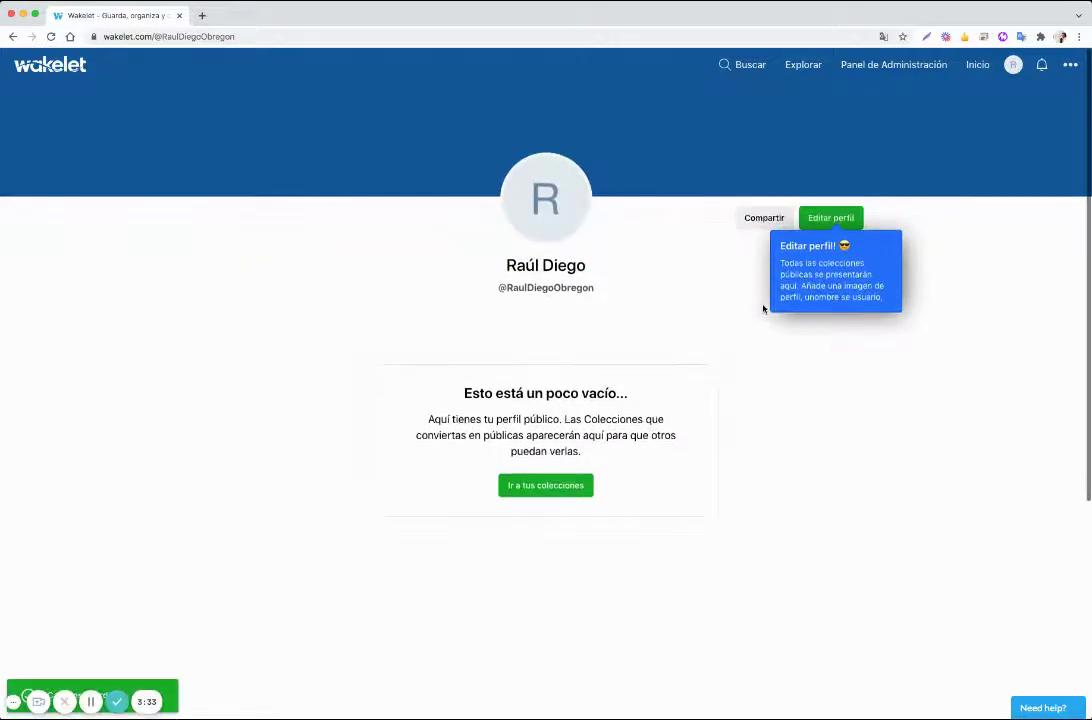
left_click(60, 62)
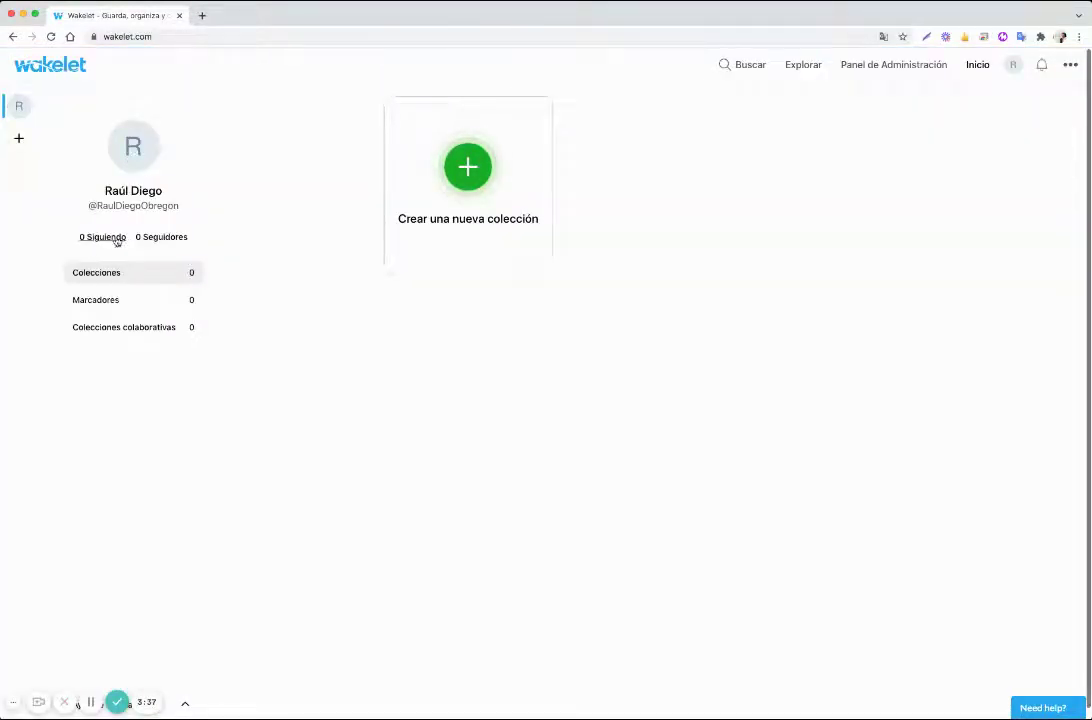
Get through the Spaces introduction and create a space named 'Lengua Castellana'
left_click(20, 138)
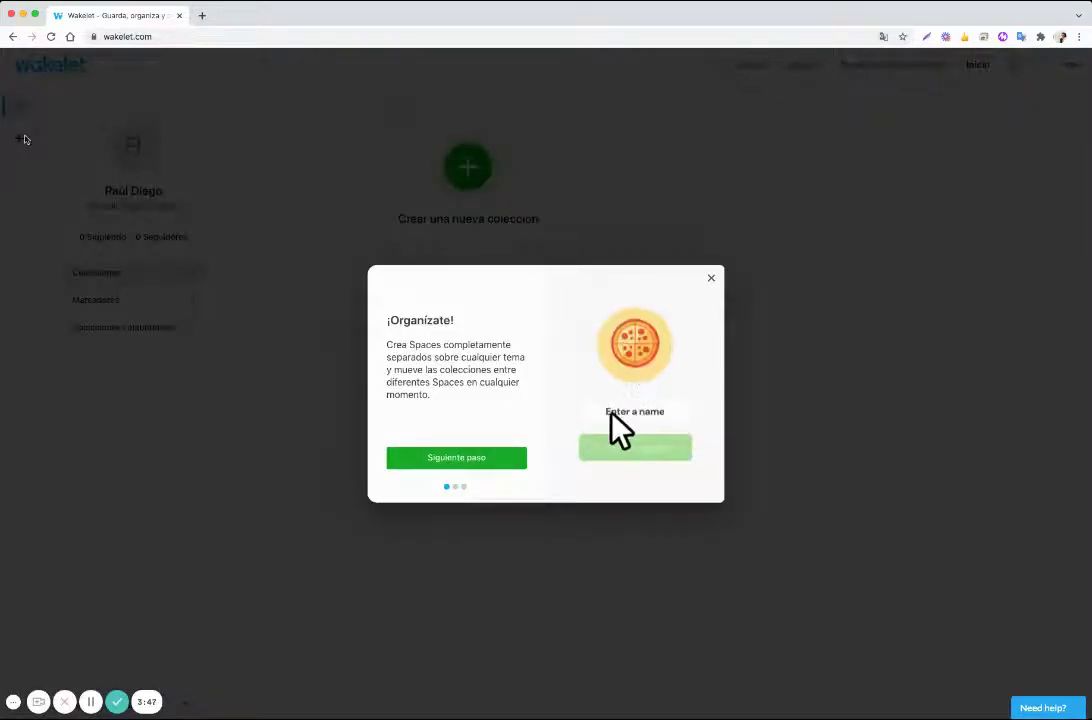
left_click(455, 456)
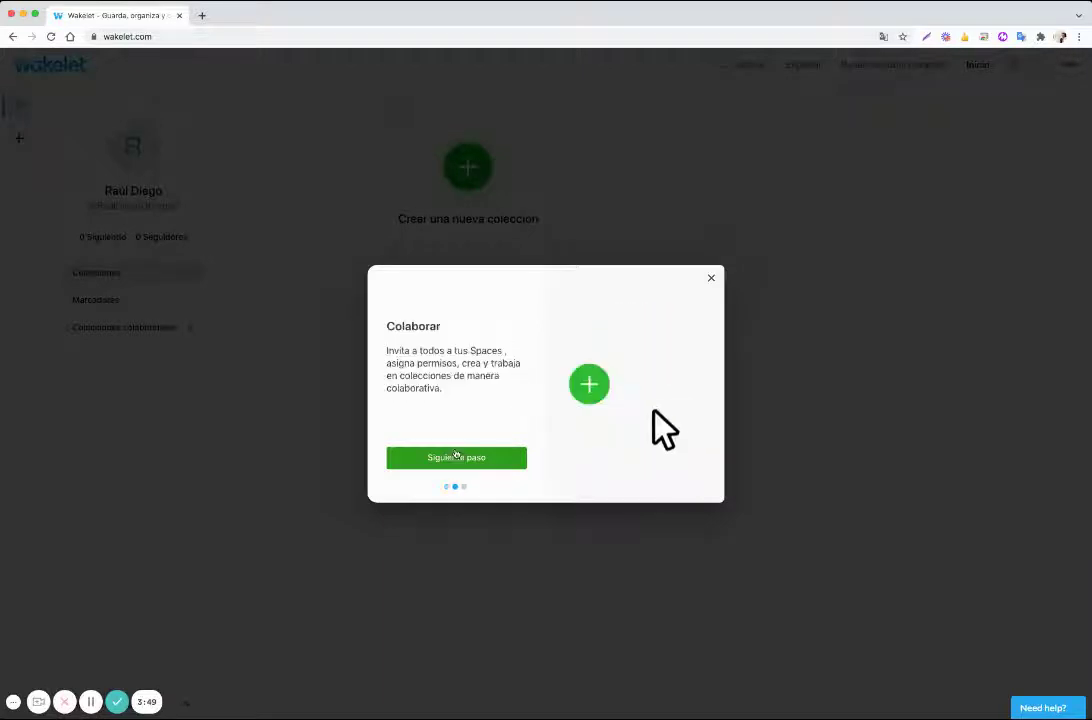
left_click(460, 456)
left_click(456, 456)
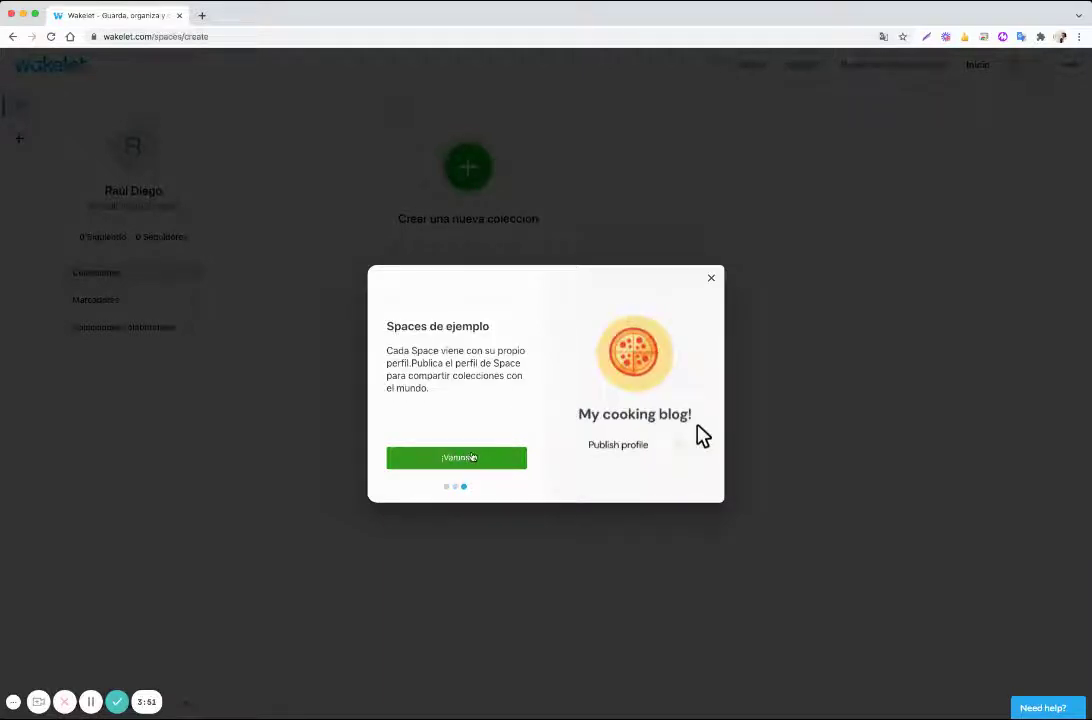
left_click(512, 436)
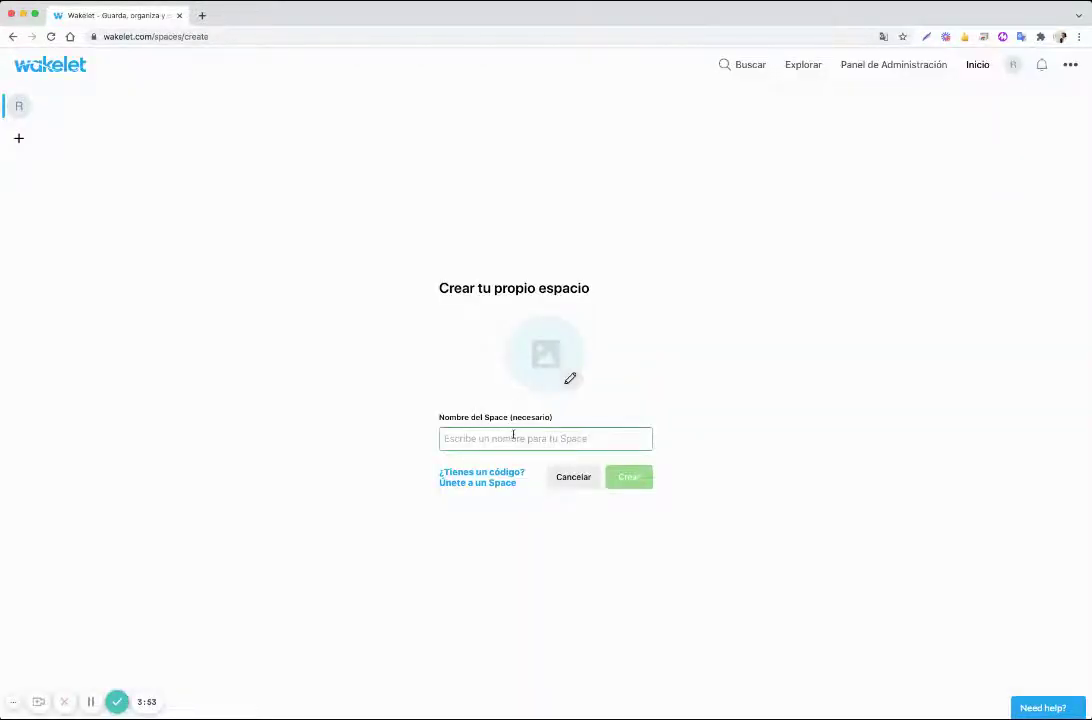
type("Leng")
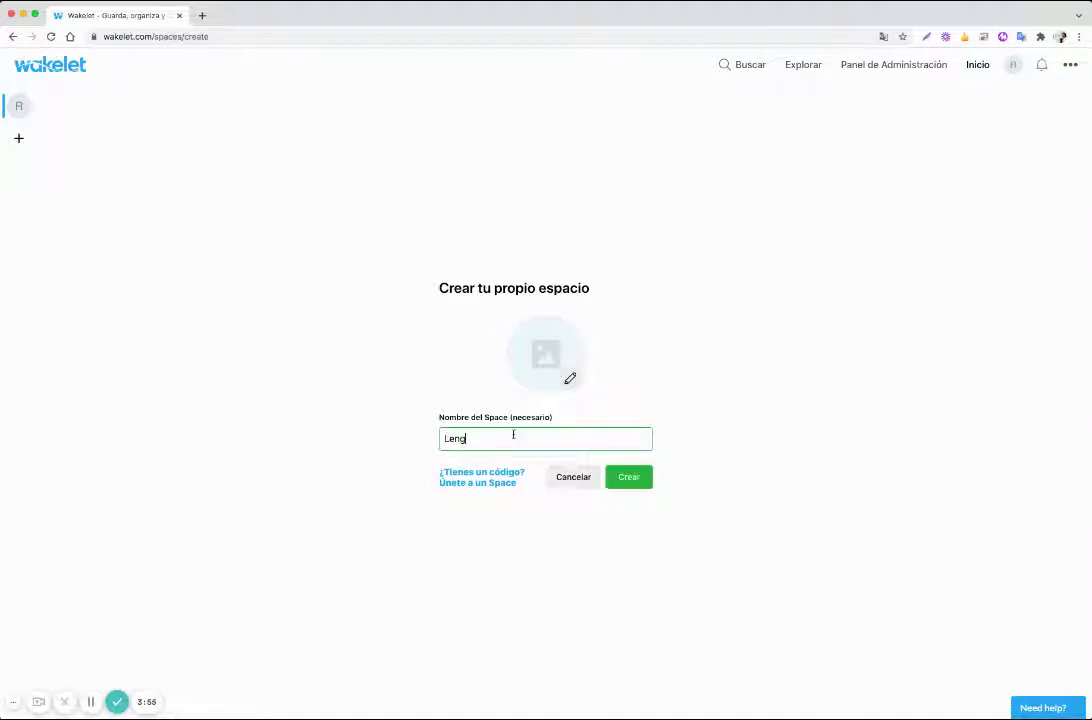
type("ua Castellana")
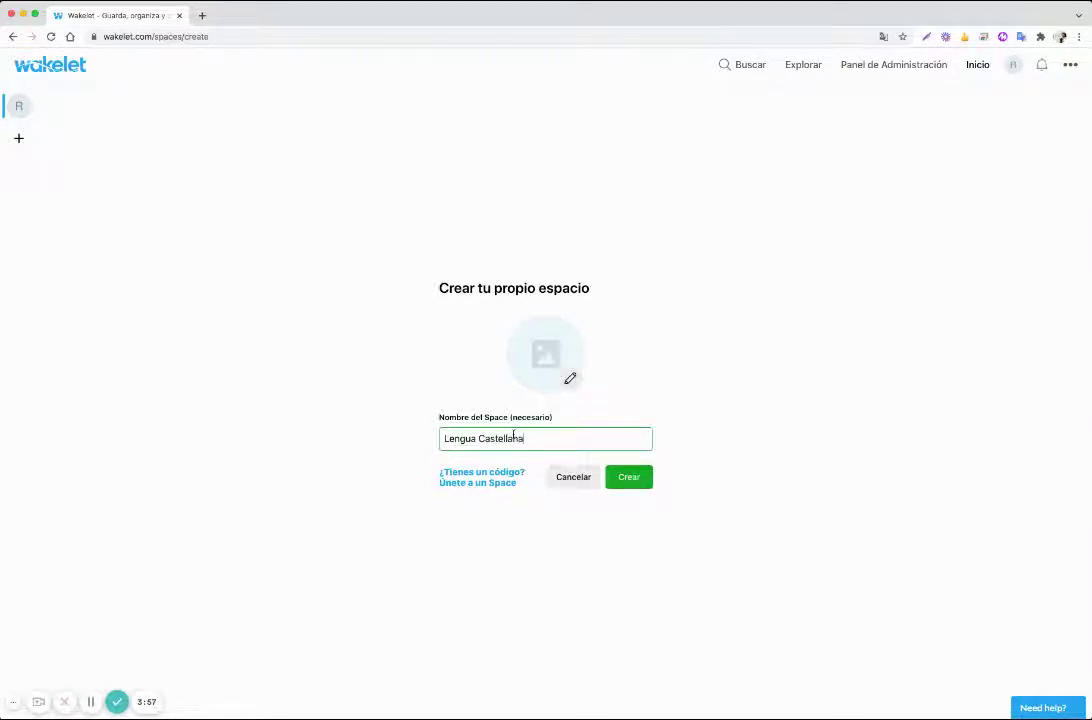
left_click(626, 479)
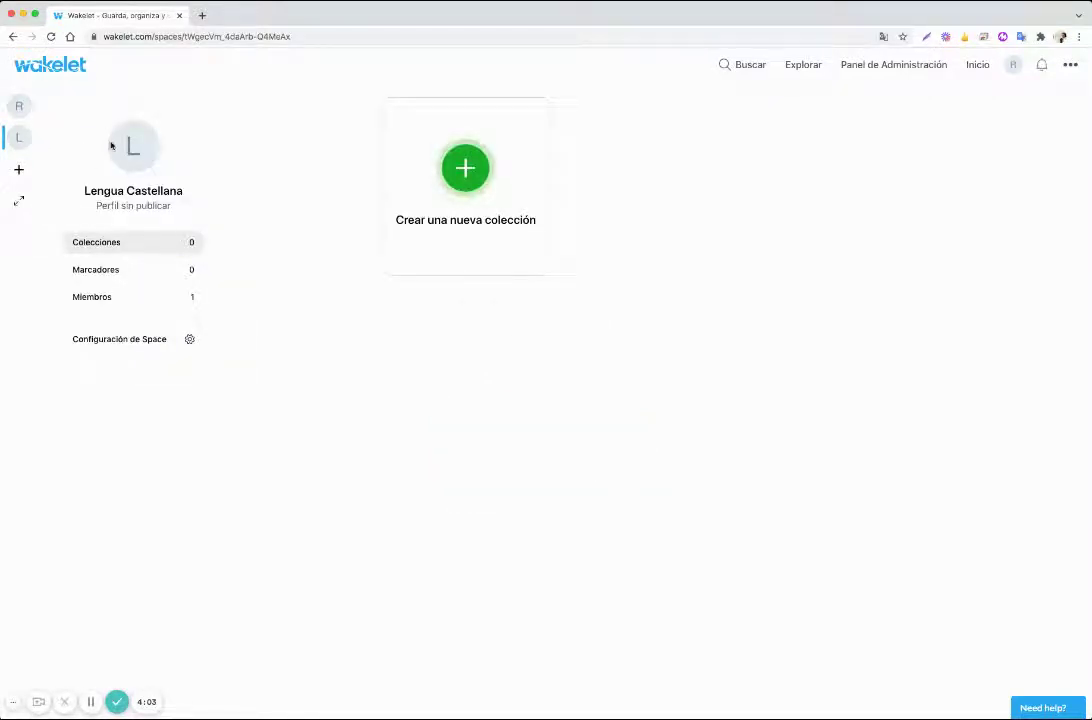
Publish the Lengua Castellana space's profile and dismiss the published notice
left_click(129, 206)
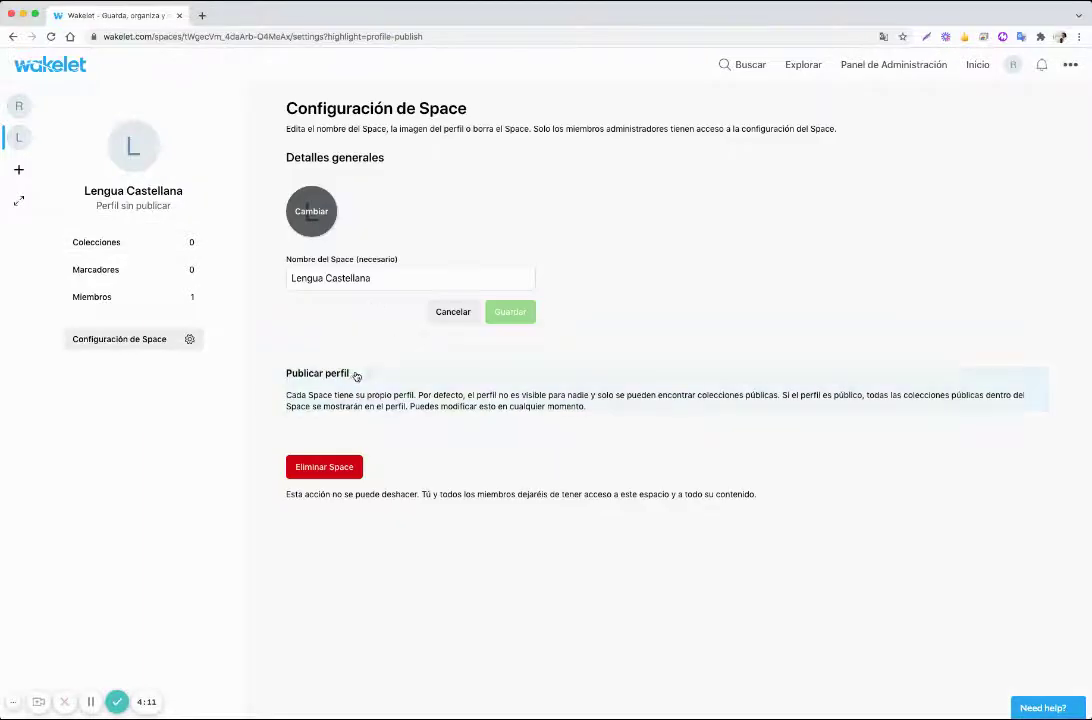
left_click(359, 374)
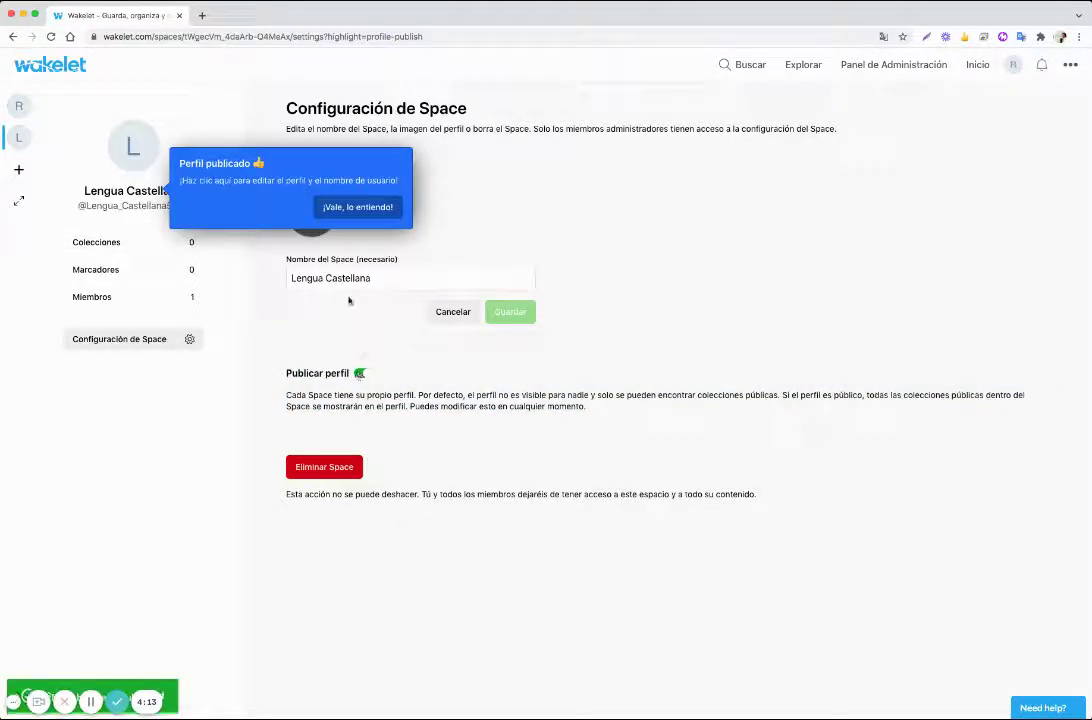
left_click(360, 207)
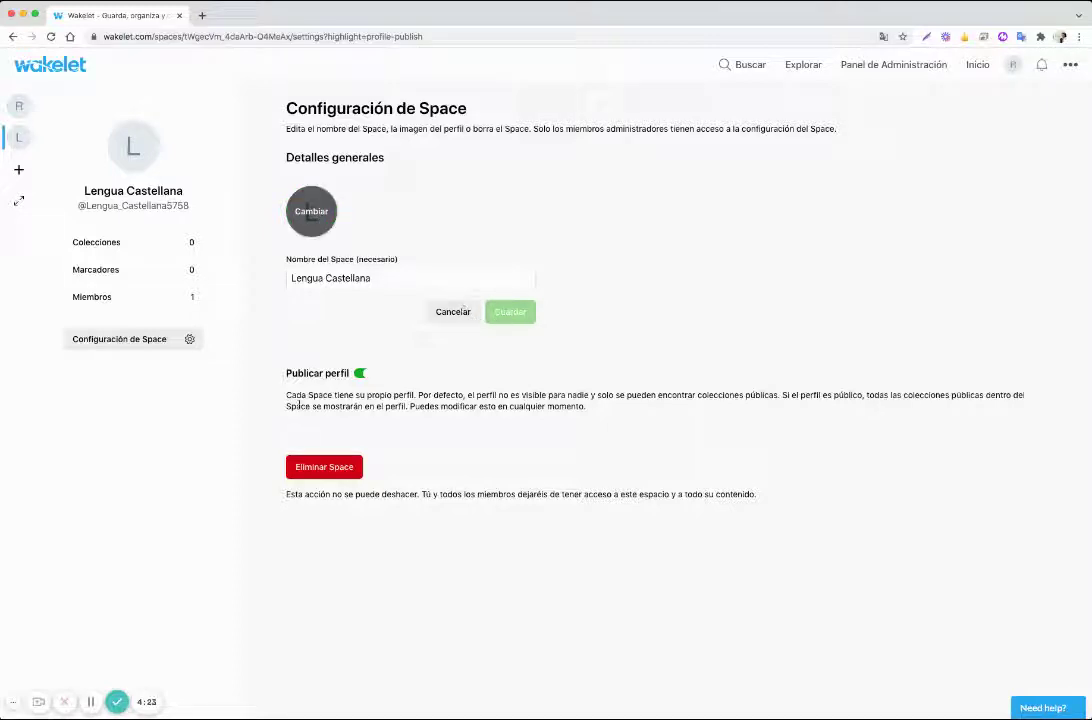
left_click(469, 314)
left_click(170, 344)
View the space's public profile, save it unchanged, and return to the personal home page
left_click(150, 200)
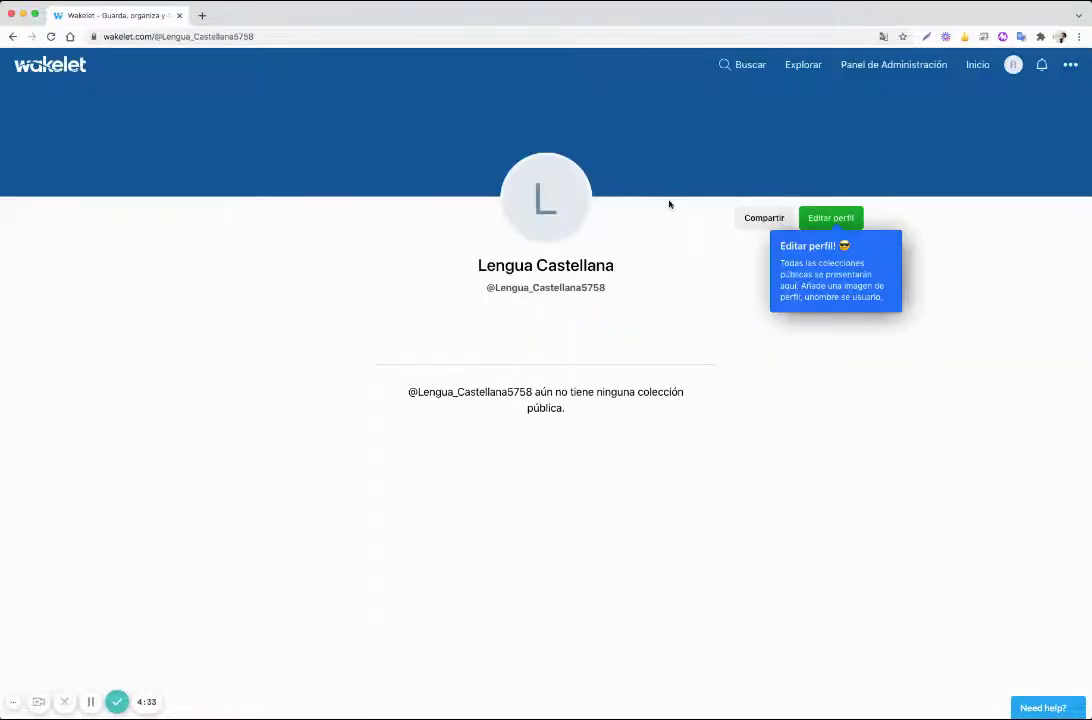
left_click(583, 301)
double_click(589, 364)
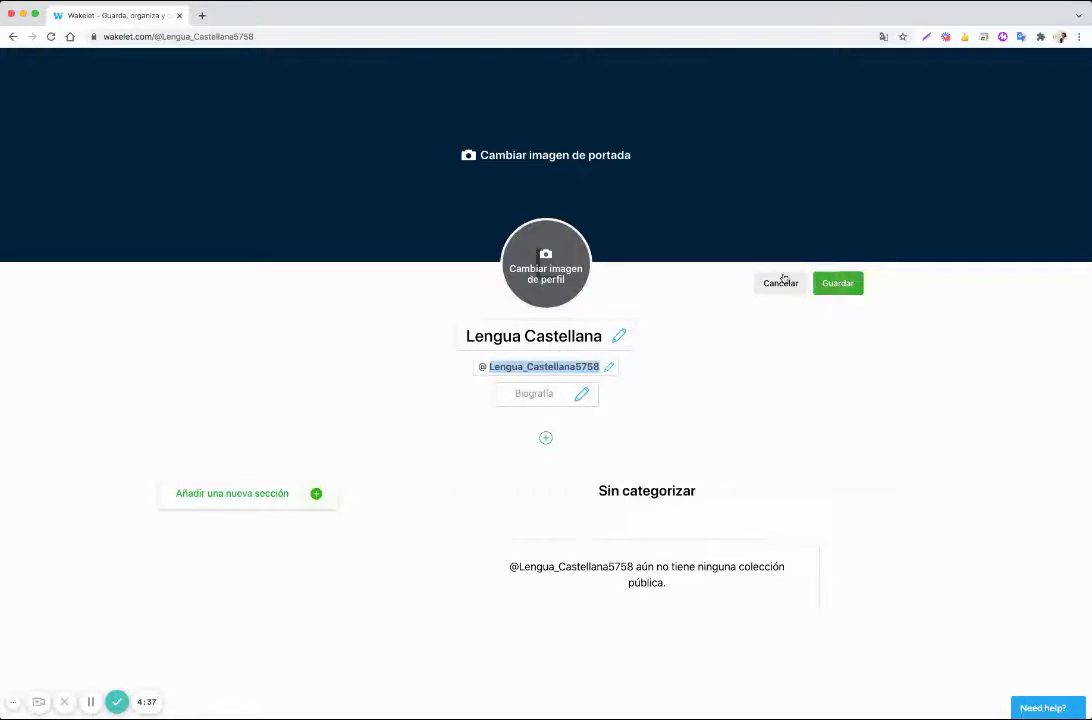
left_click(836, 284)
left_click(67, 63)
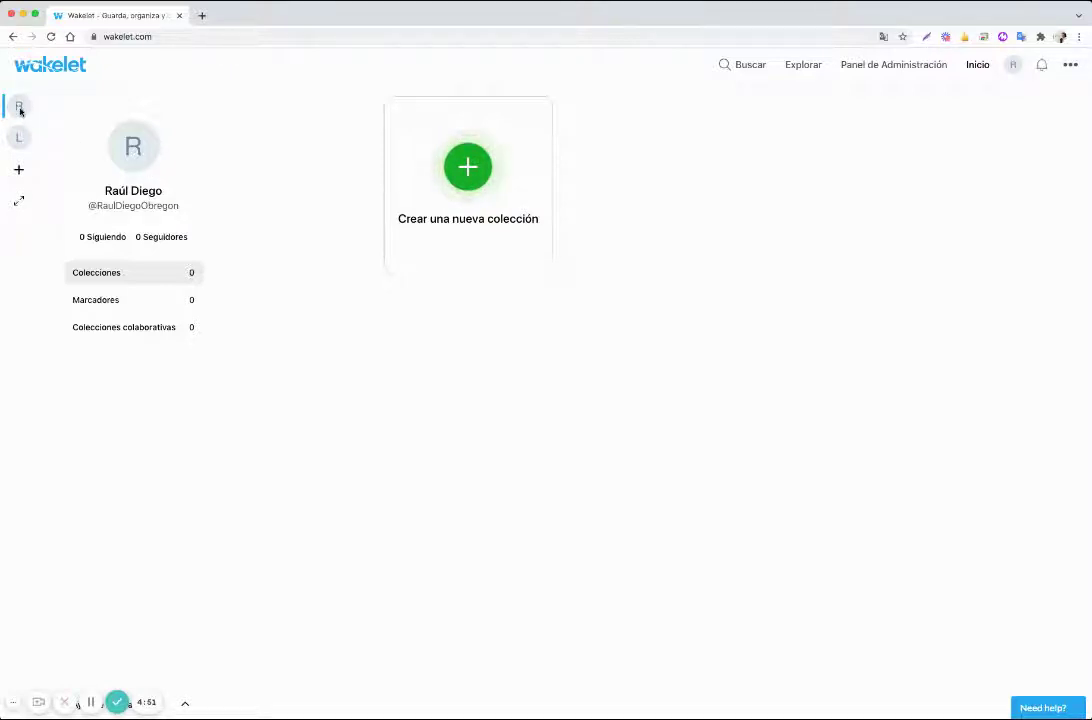
Create a new collection in the personal account with a chosen layout and reopen it for editing
left_click(19, 139)
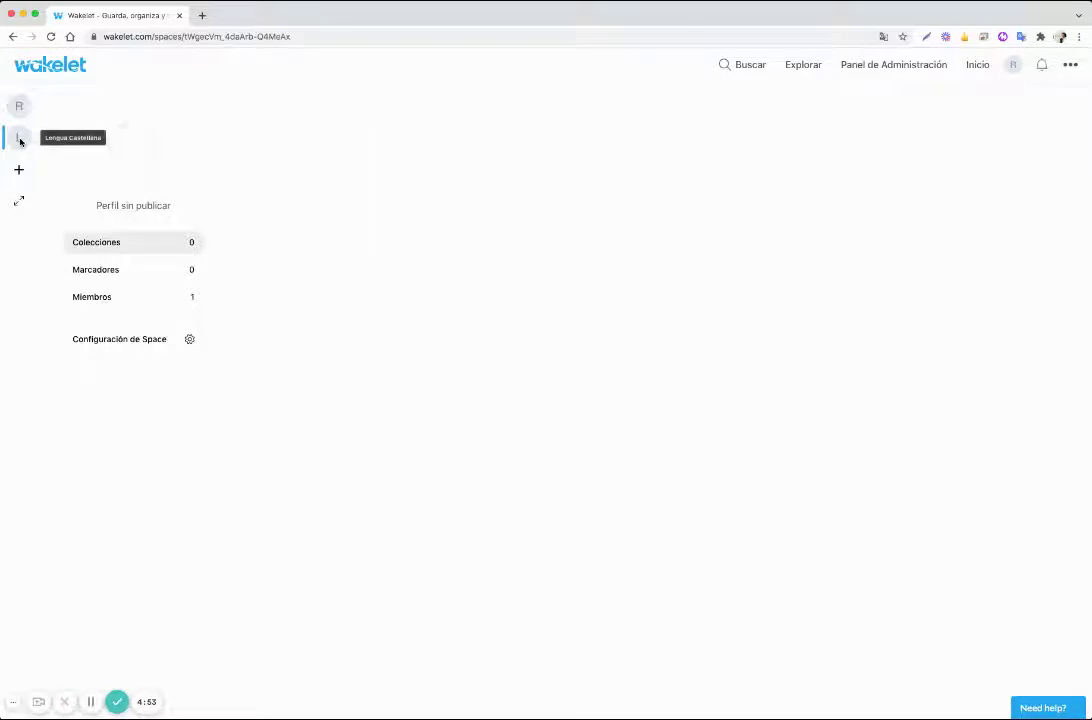
left_click(19, 106)
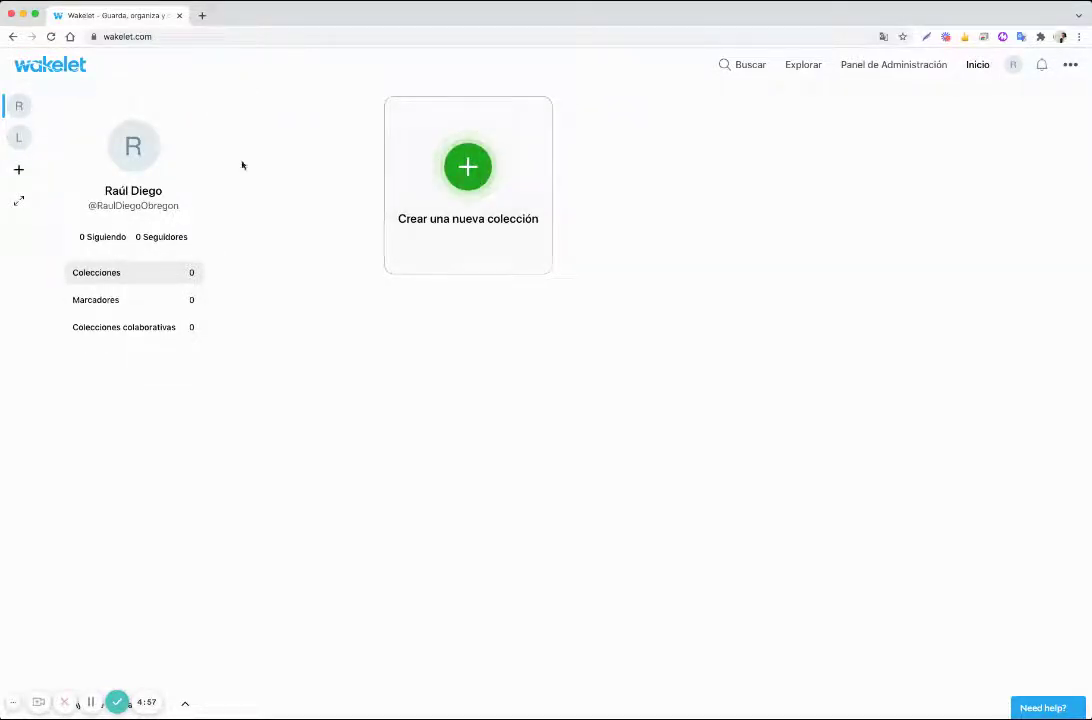
left_click(468, 166)
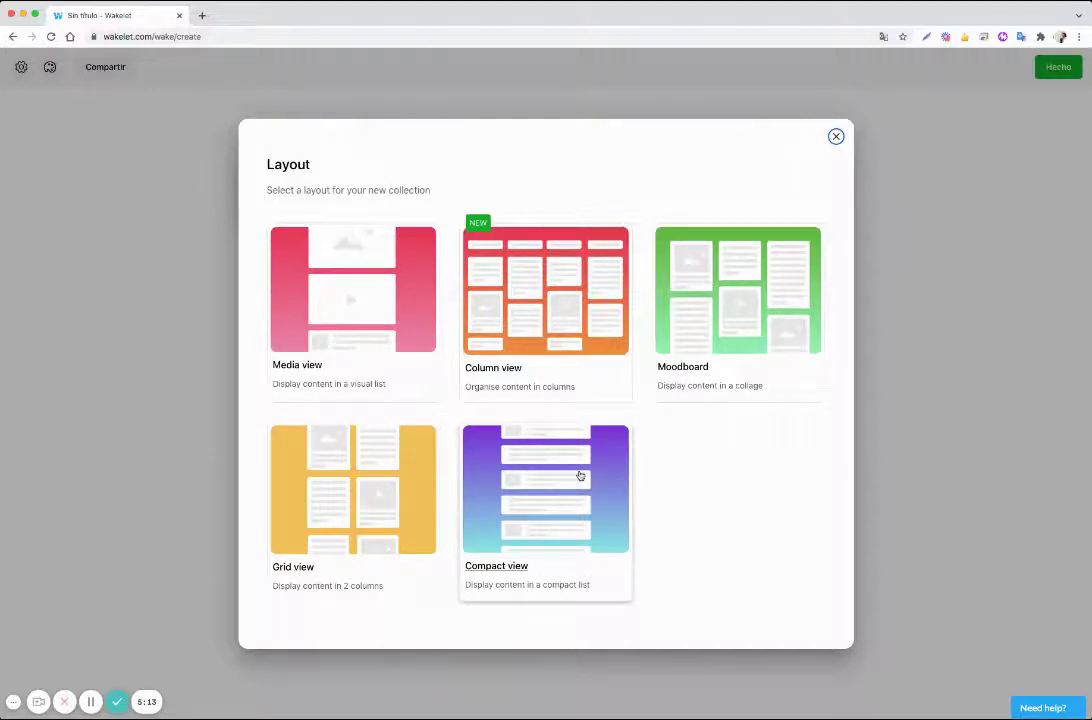
left_click(700, 324)
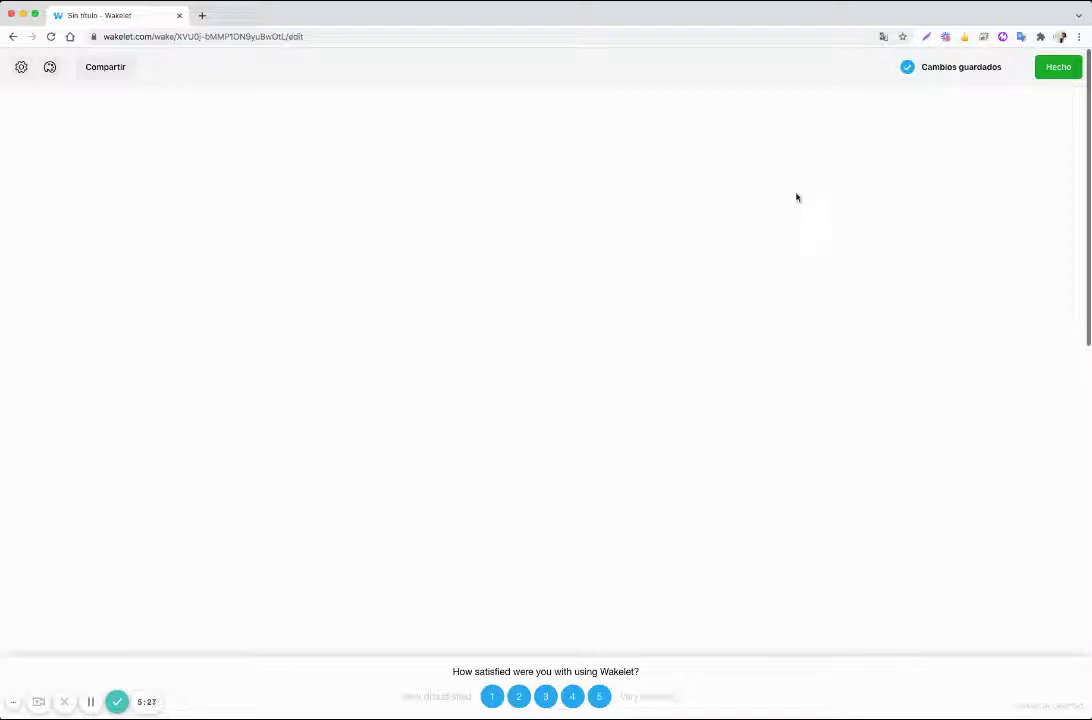
left_click(1052, 72)
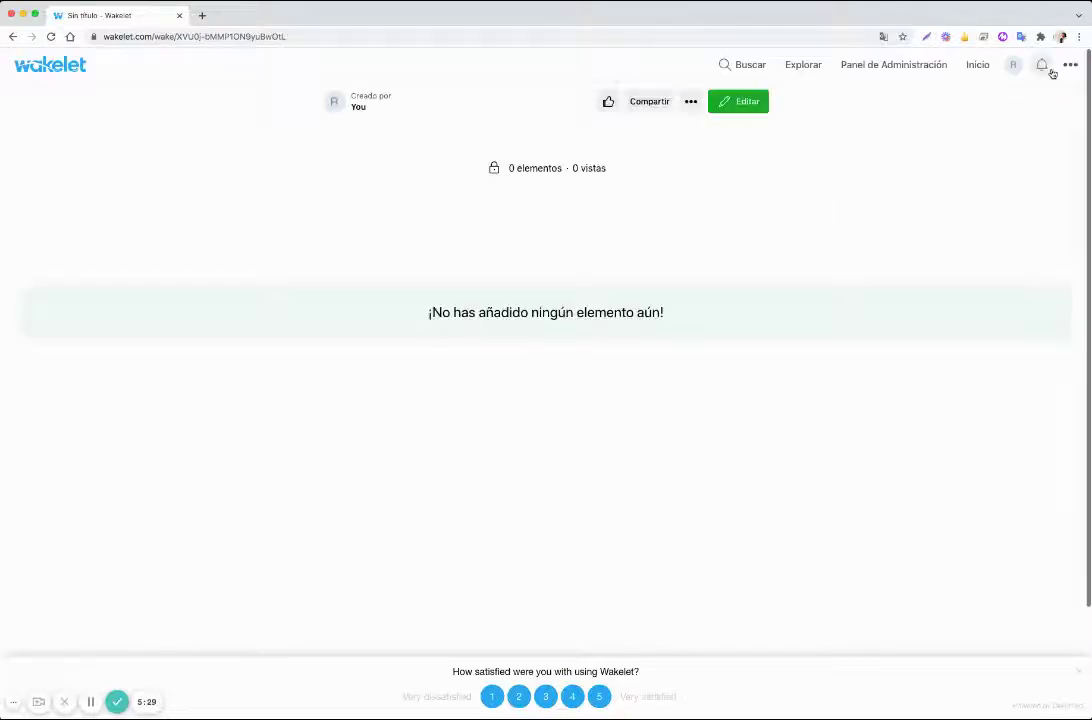
left_click(751, 108)
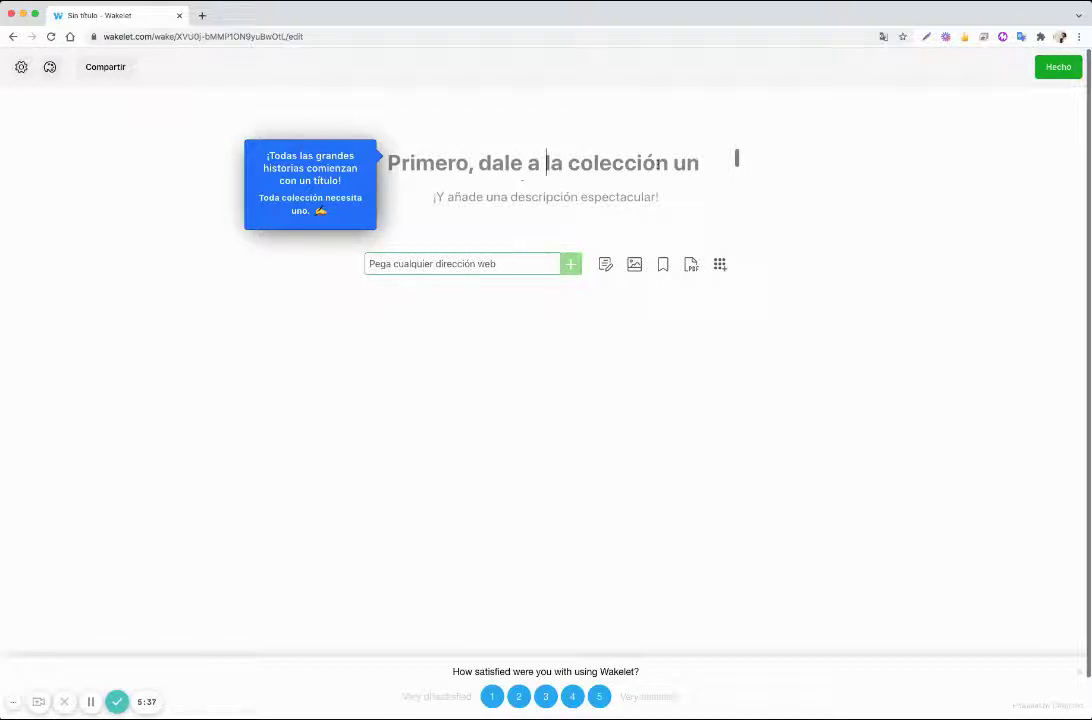
Title the collection 'Los nombres' and open a blank browser tab
left_click(658, 163)
type("E")
key("BackSpace")
type("Los nombres")
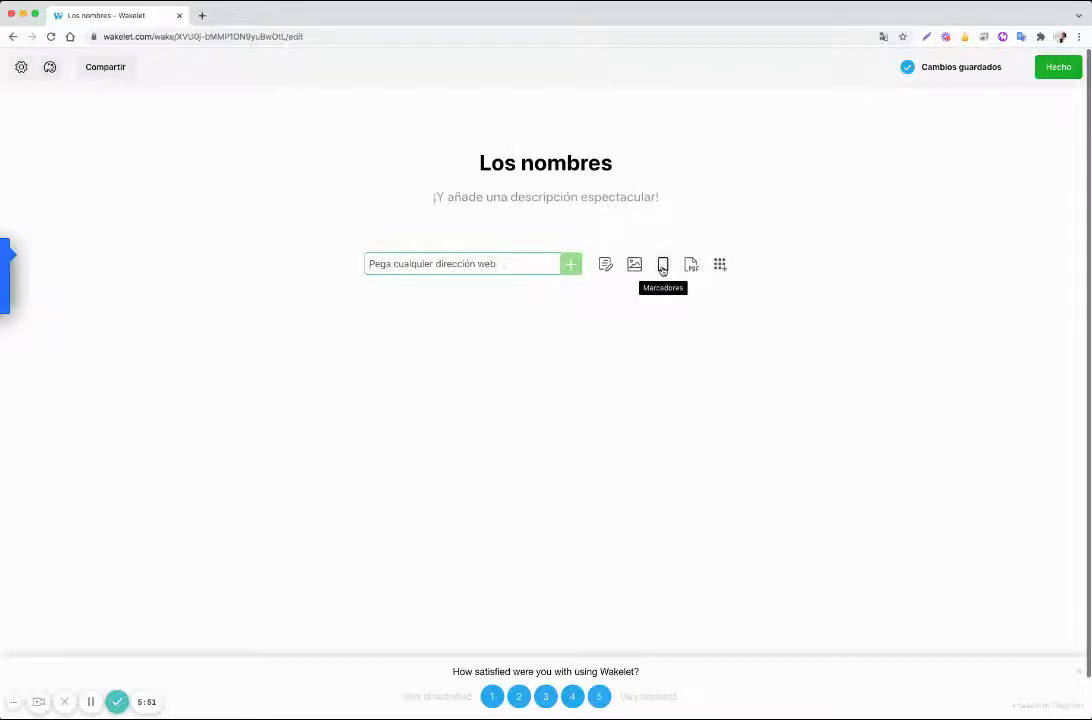
left_click(720, 264)
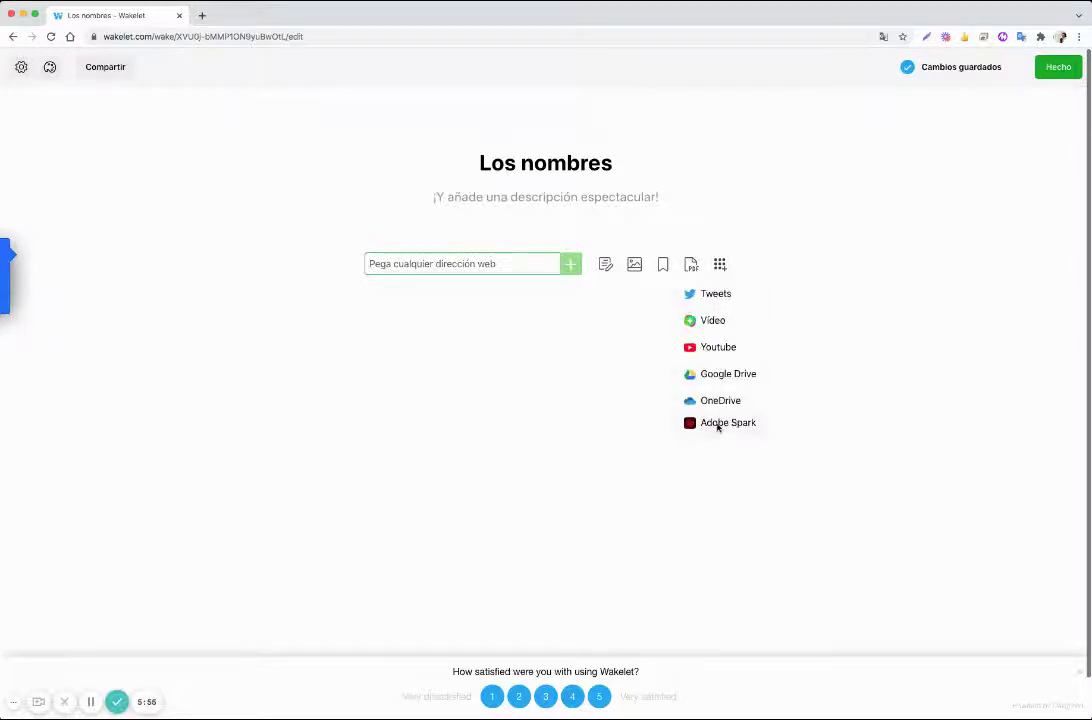
left_click(518, 258)
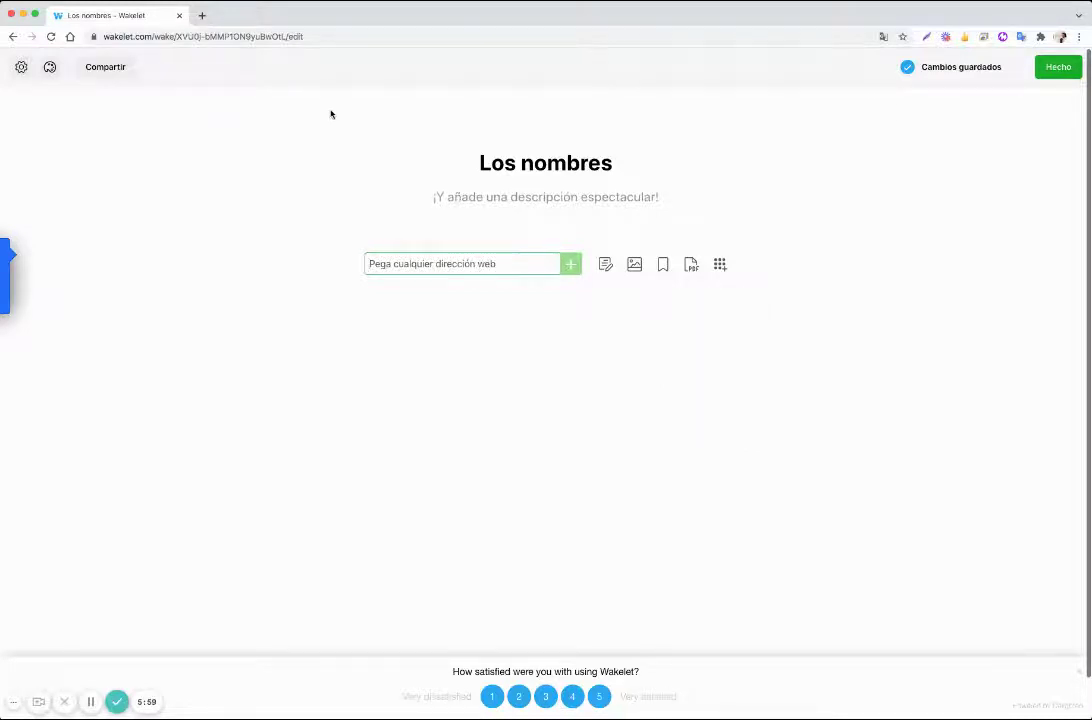
left_click(202, 15)
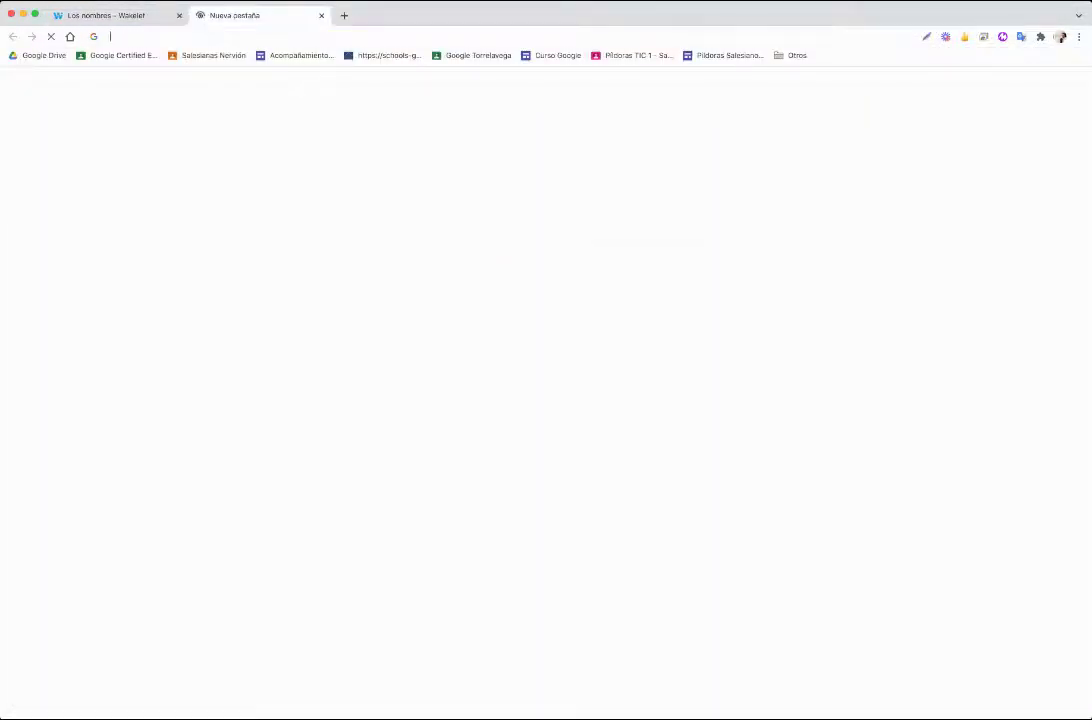
Search Google for 'Los nombres' and check the Todos los Nombres result
type("Los nombres")
key("Return")
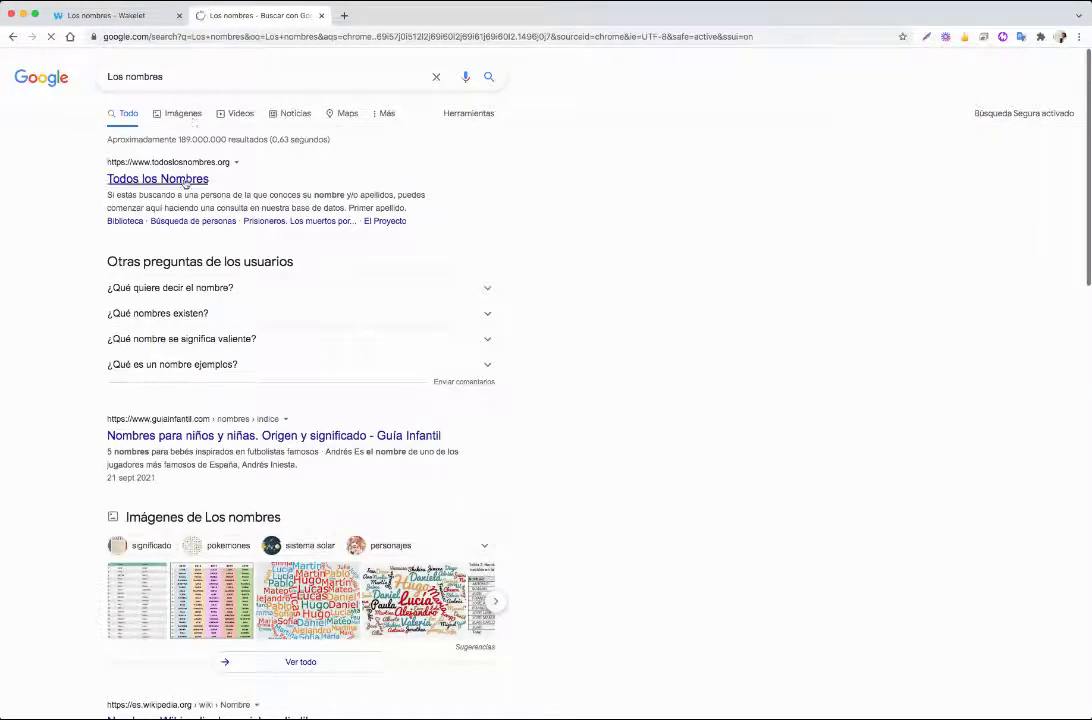
left_click(185, 182)
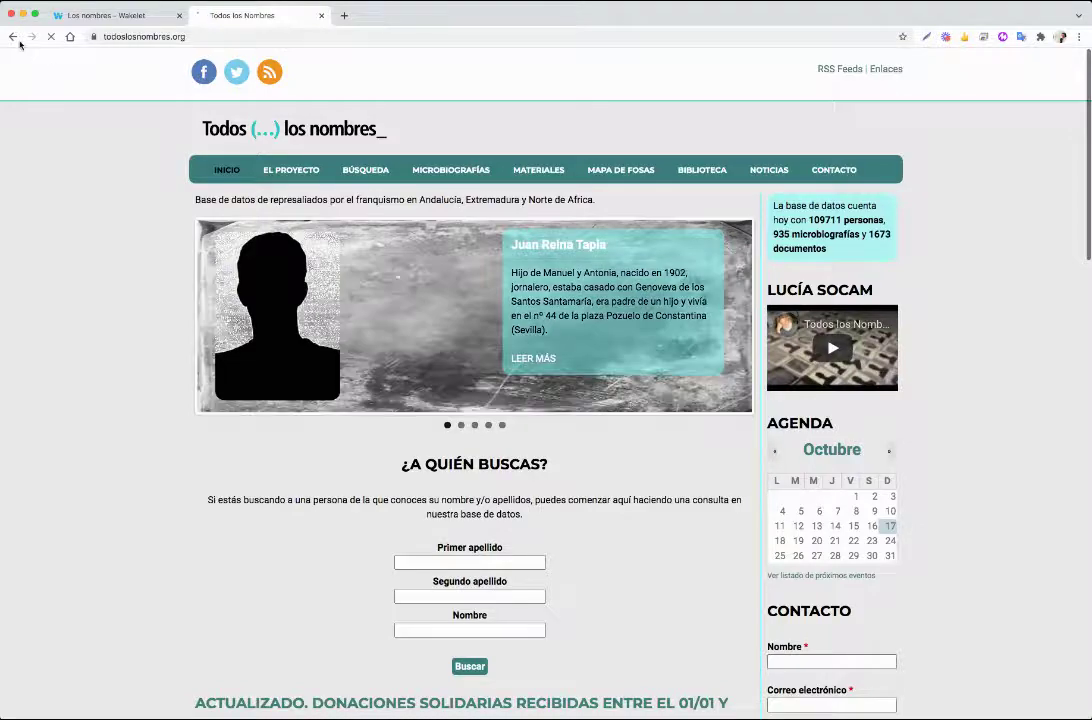
left_click(13, 36)
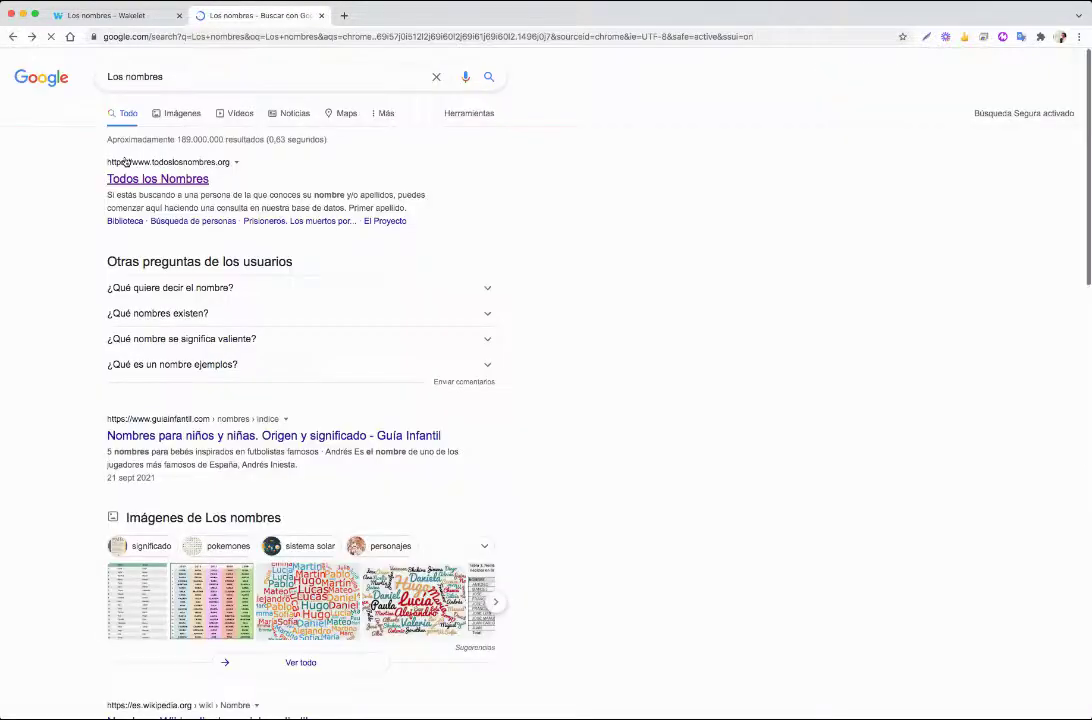
scroll(127, 162, "down", 3)
scroll(195, 450, "down", 5)
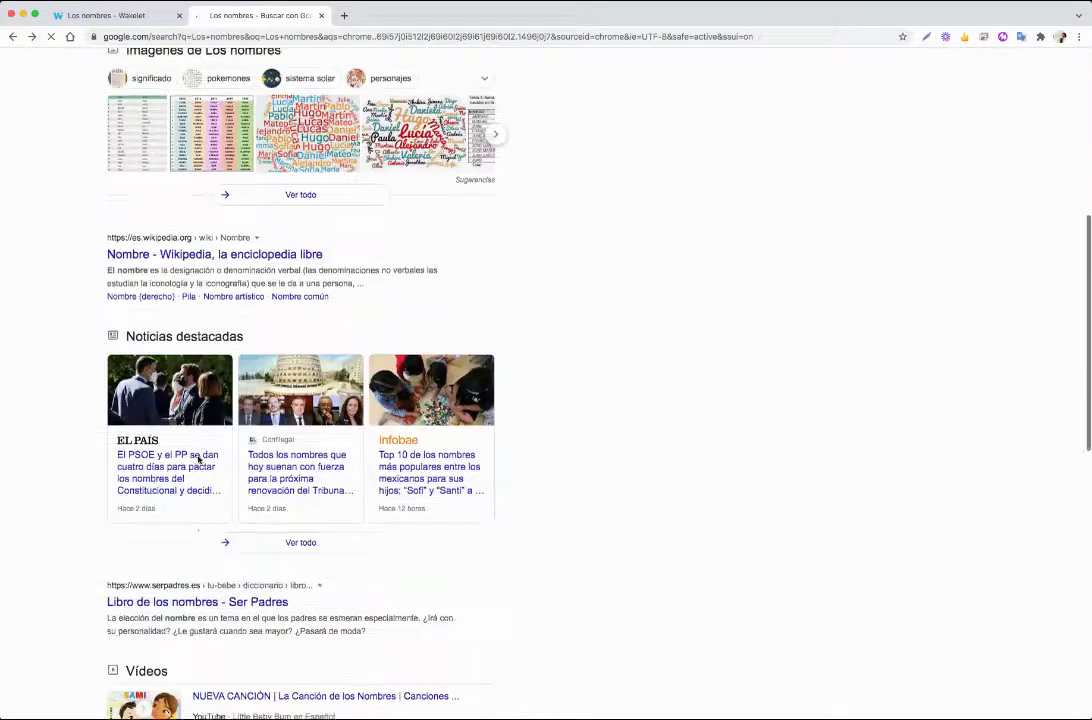
scroll(203, 463, "up", 4)
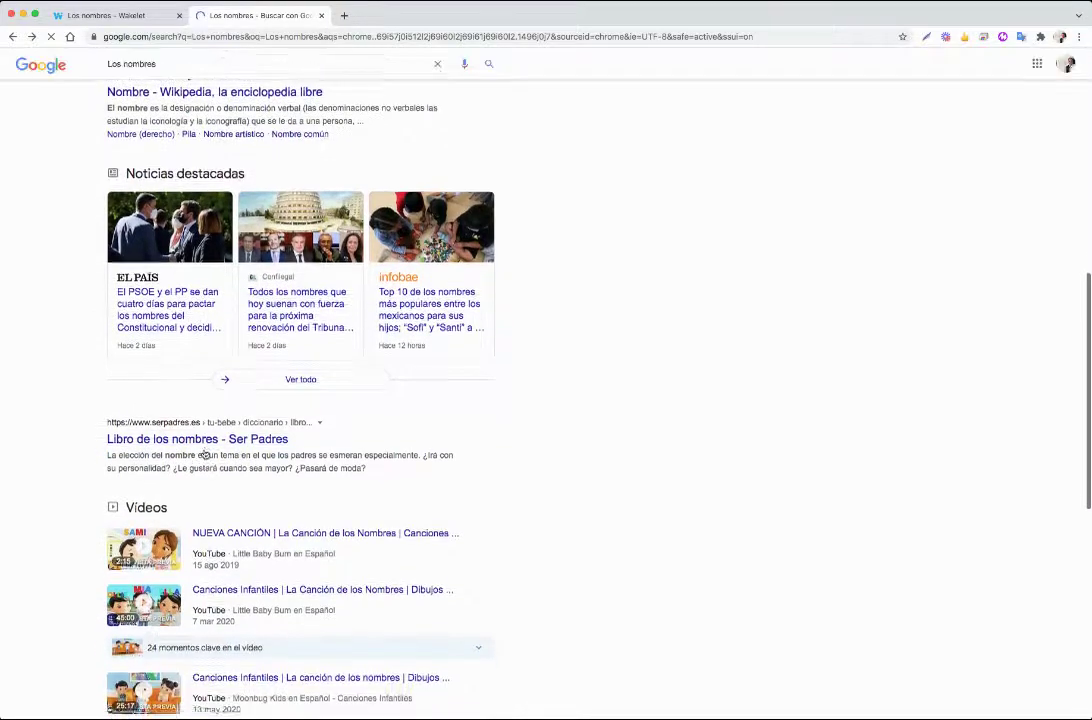
scroll(227, 103, "up", 4)
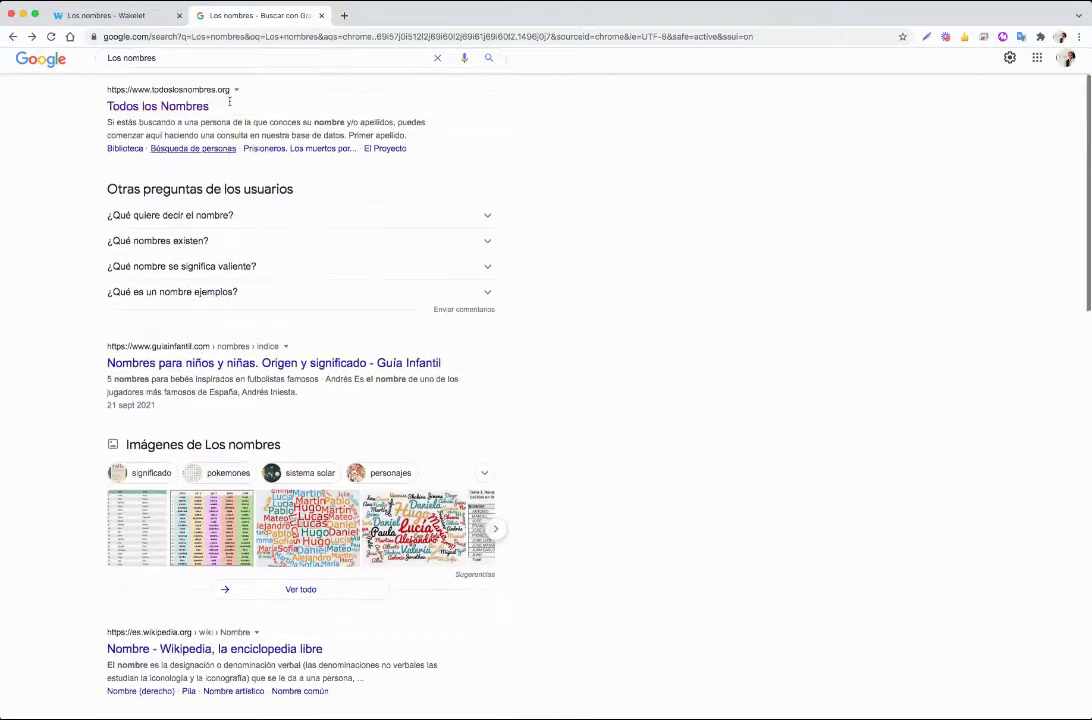
Refine the search to 'Los nombres y su calsificación', open the AulaFacil noun-classes article and copy its URL
left_click(227, 76)
type("y su calsificación")
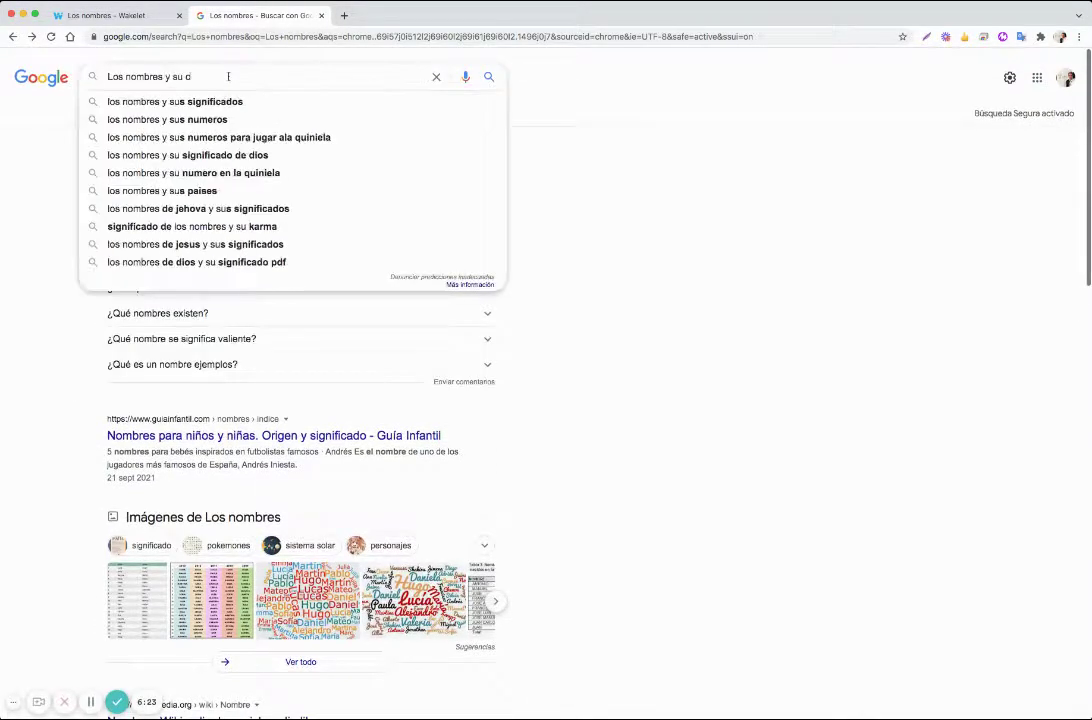
key("Return")
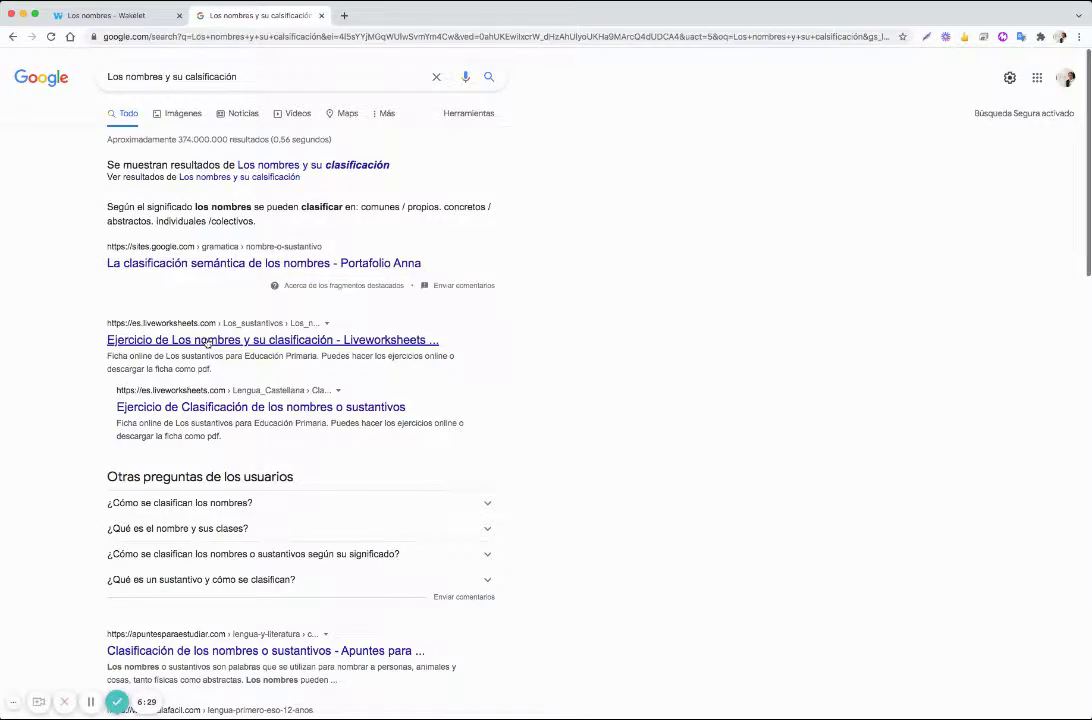
scroll(207, 343, "down", 5)
left_click(218, 364)
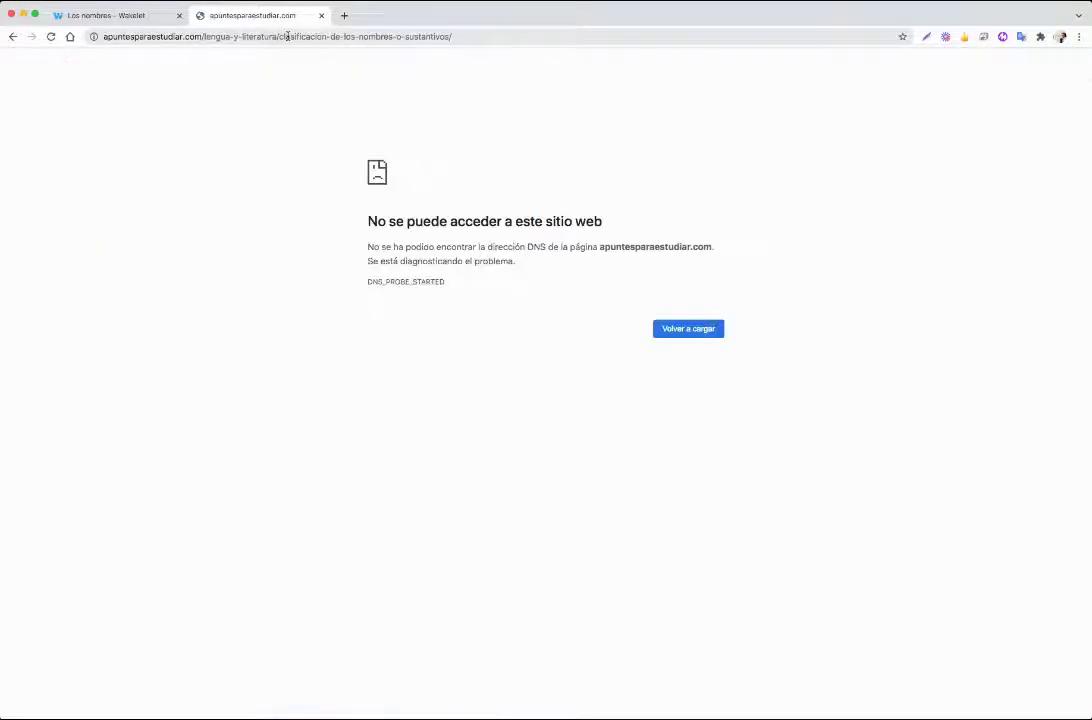
left_click(287, 36)
left_click(13, 37)
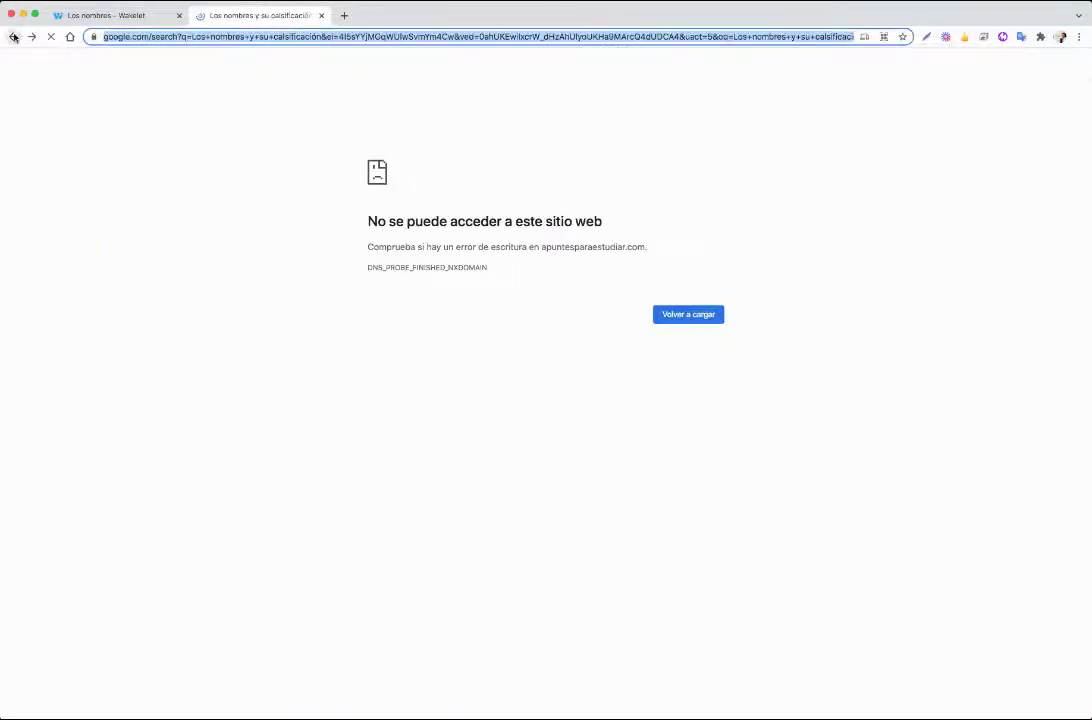
scroll(225, 265, "down", 5)
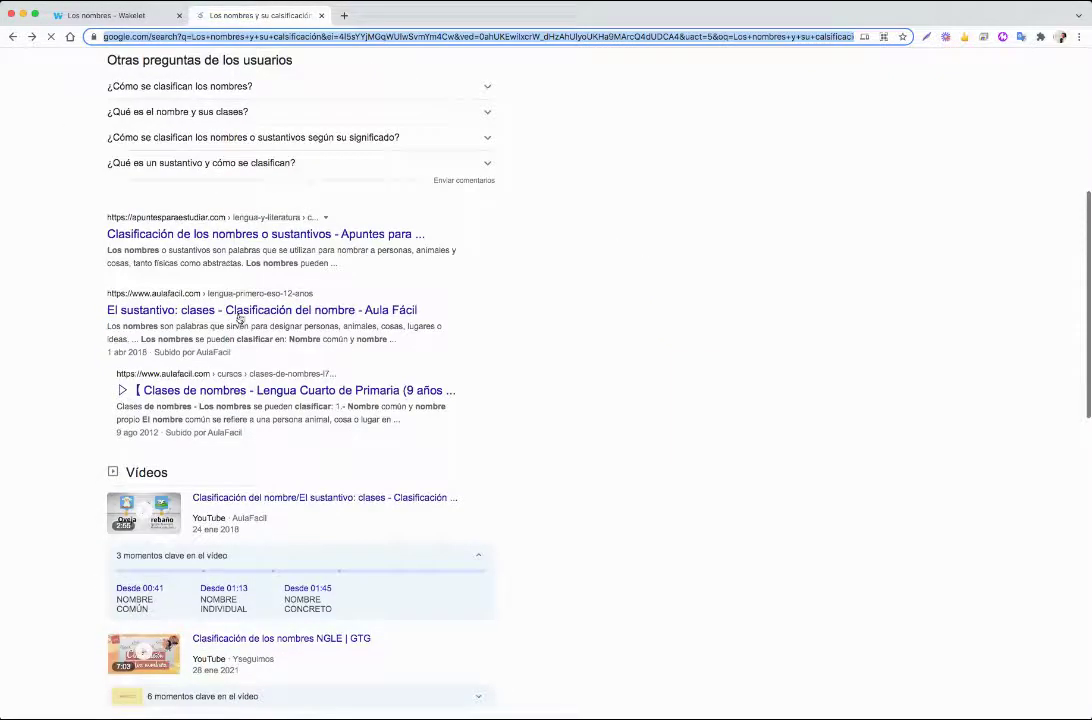
left_click(240, 315)
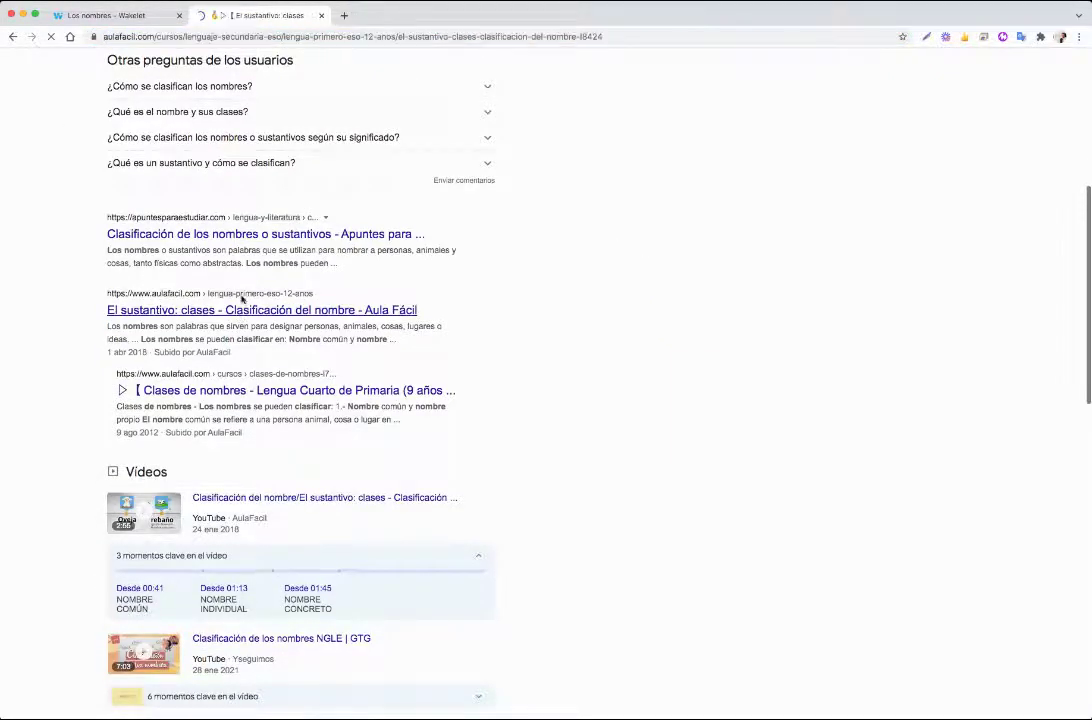
left_click(311, 36)
key("ctrl+c")
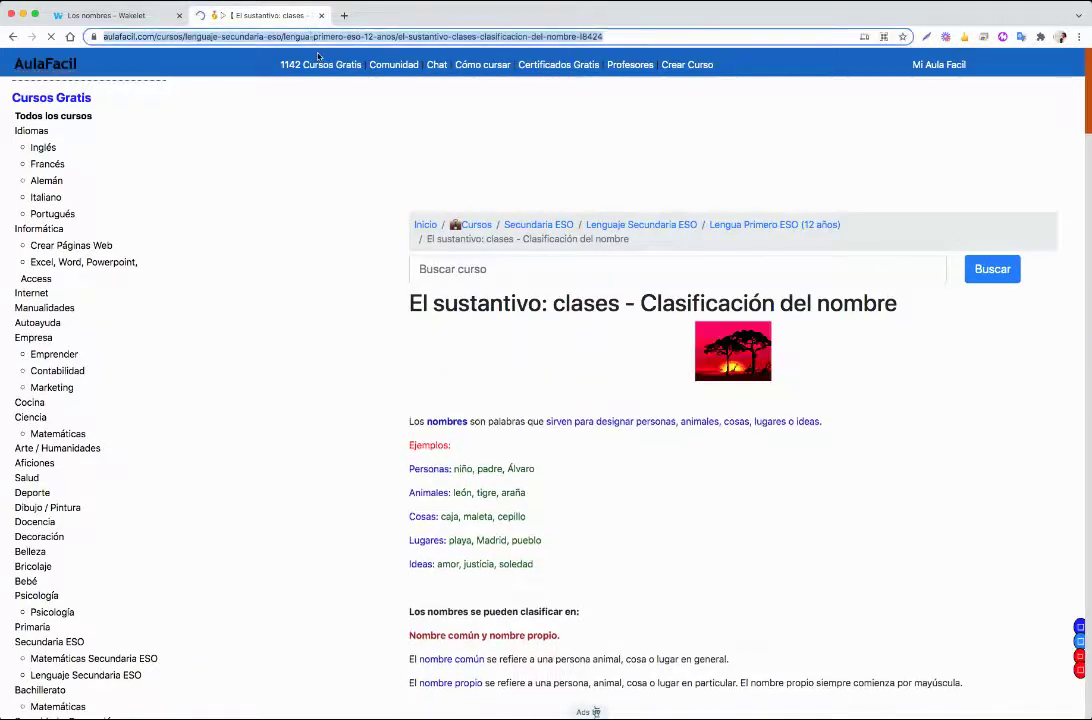
Paste the AulaFacil article URL into the Wakelet collection as a new link item
left_click(140, 16)
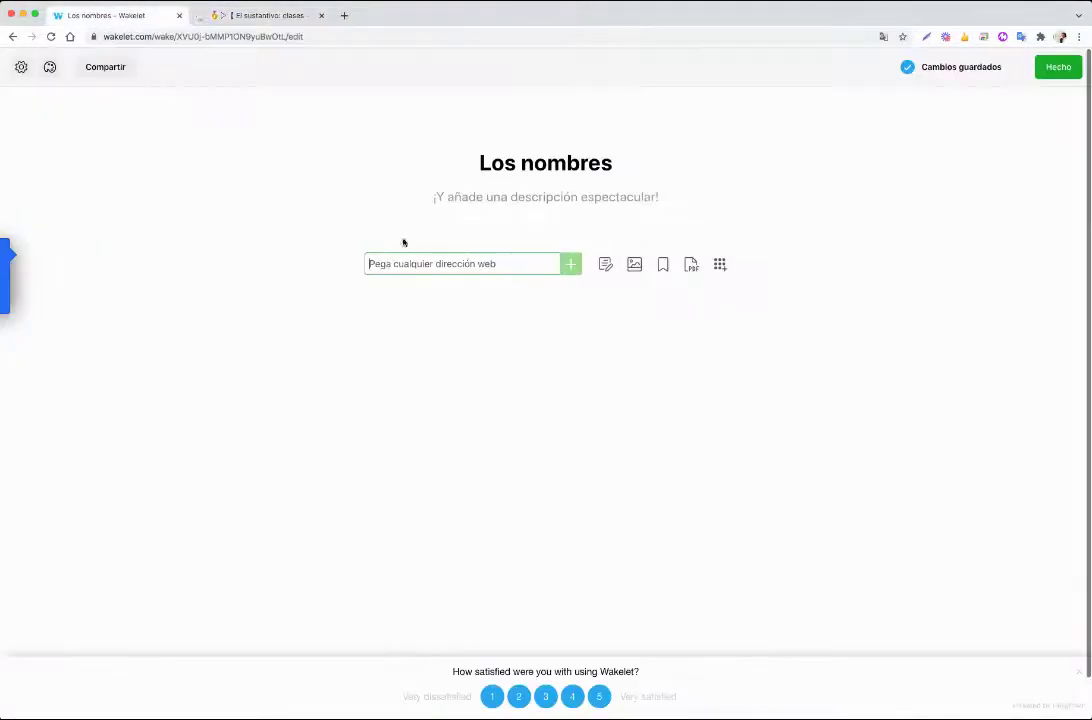
left_click(411, 262)
key("ctrl+v")
key("Return")
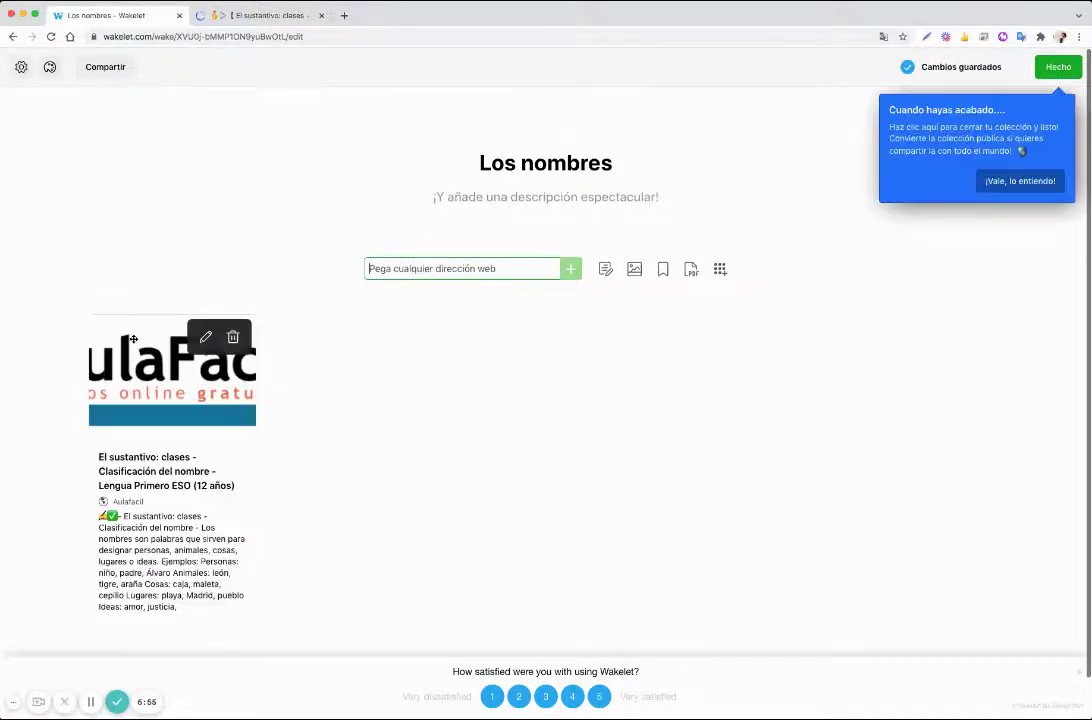
Delete the link card's description, trim its title to 'El sustantivo', and return to the article tab
left_click(205, 338)
left_click_drag(181, 610, 101, 520)
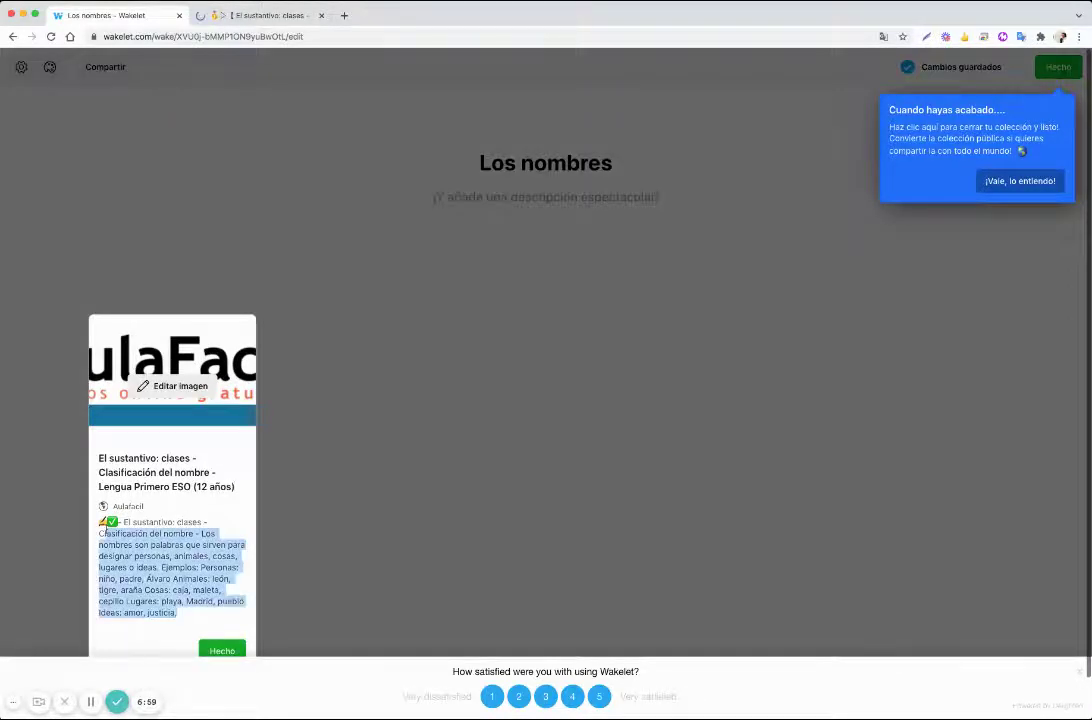
key("BackSpace")
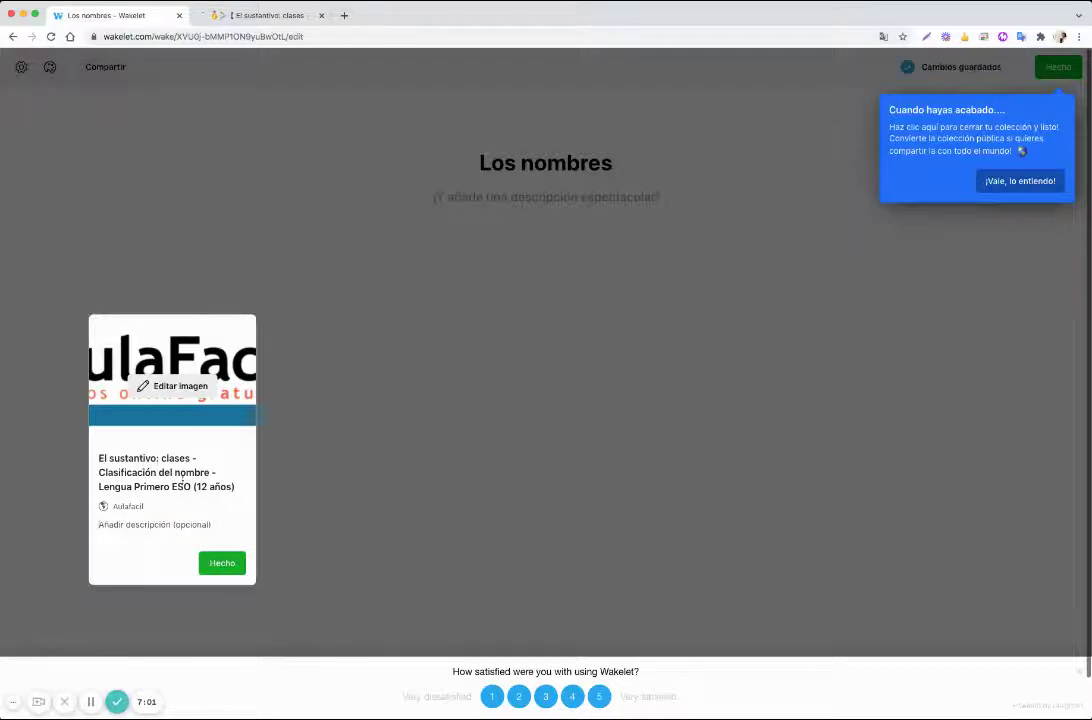
left_click_drag(224, 484, 158, 457)
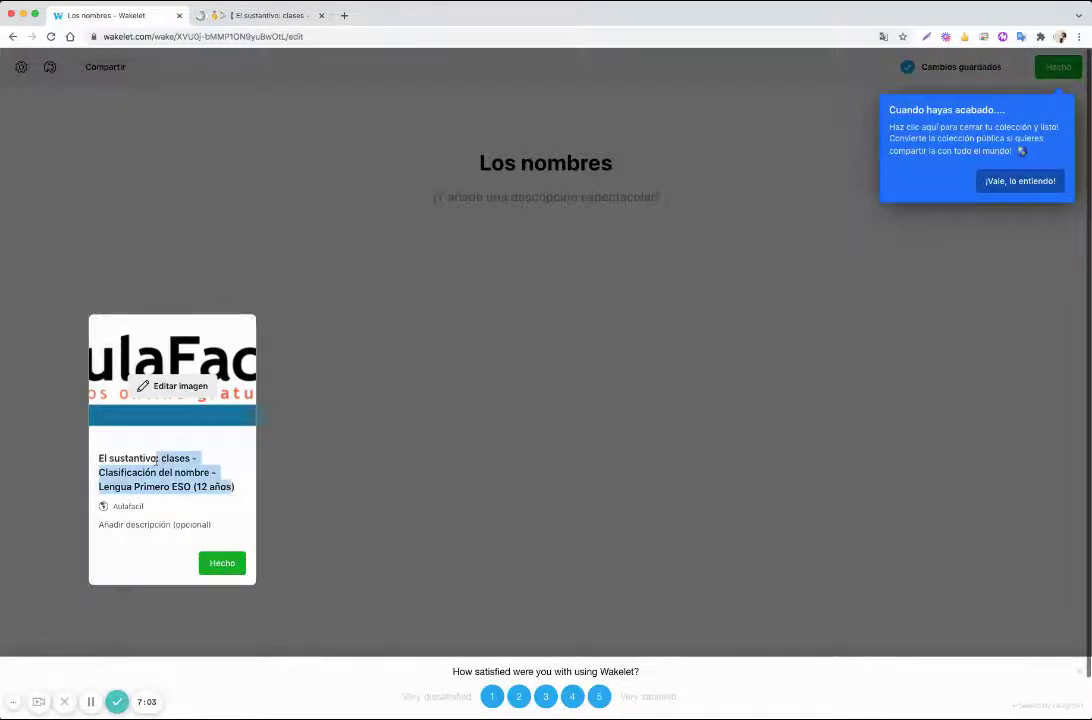
type(")")
key("BackSpace")
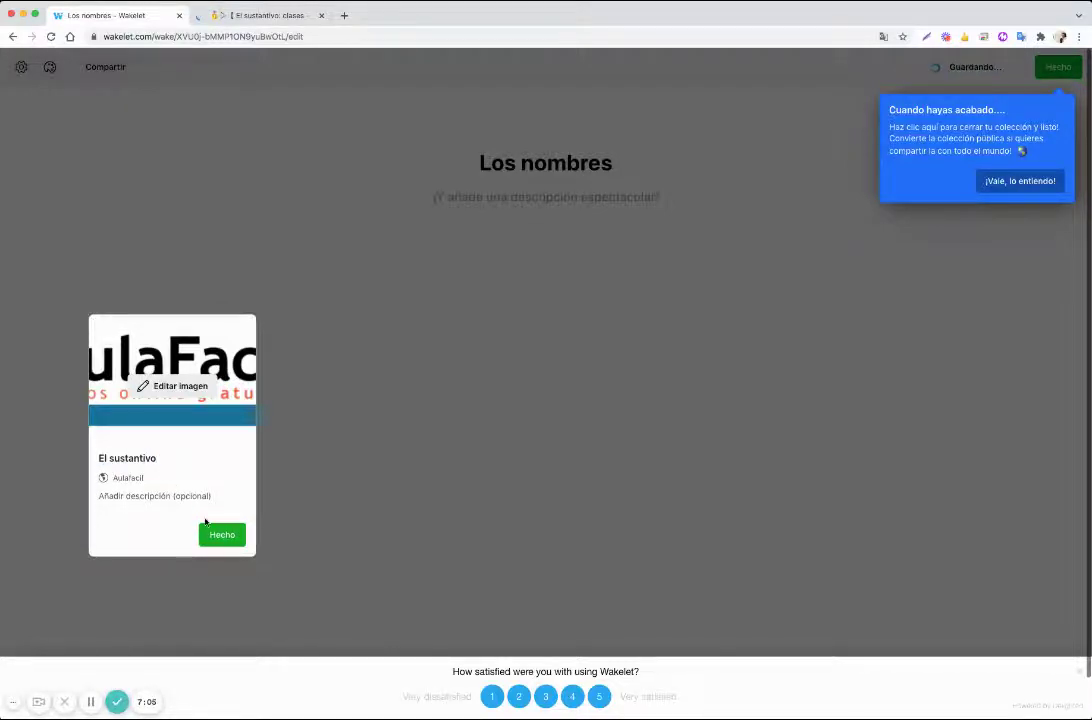
left_click(222, 534)
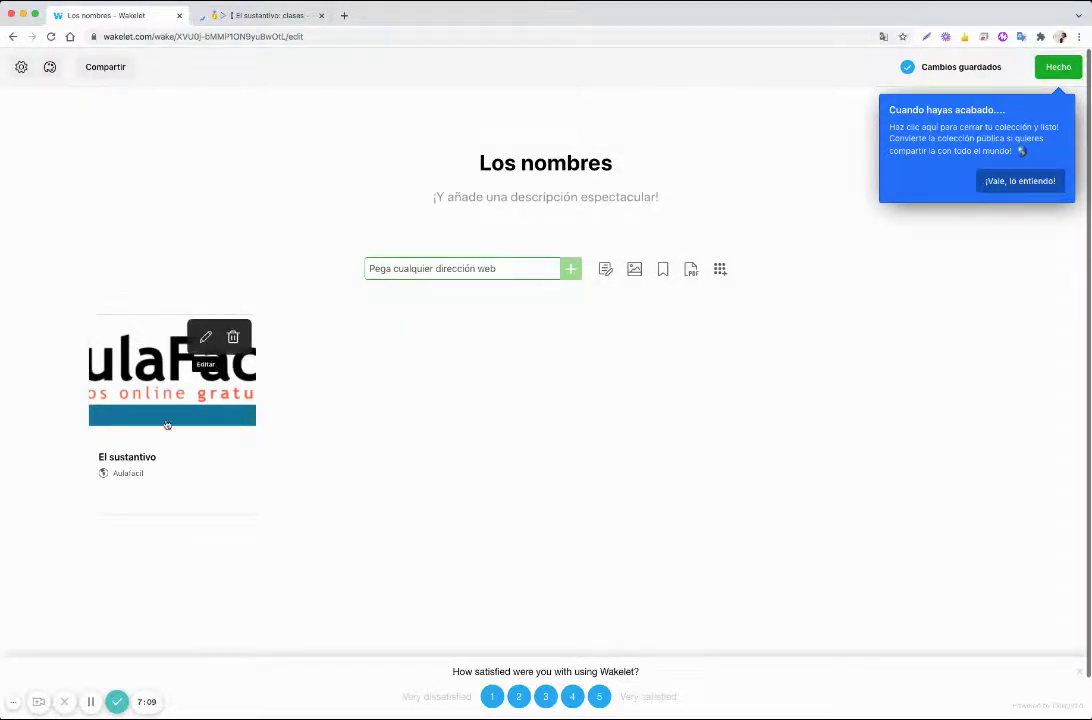
left_click(206, 338)
left_click(206, 532)
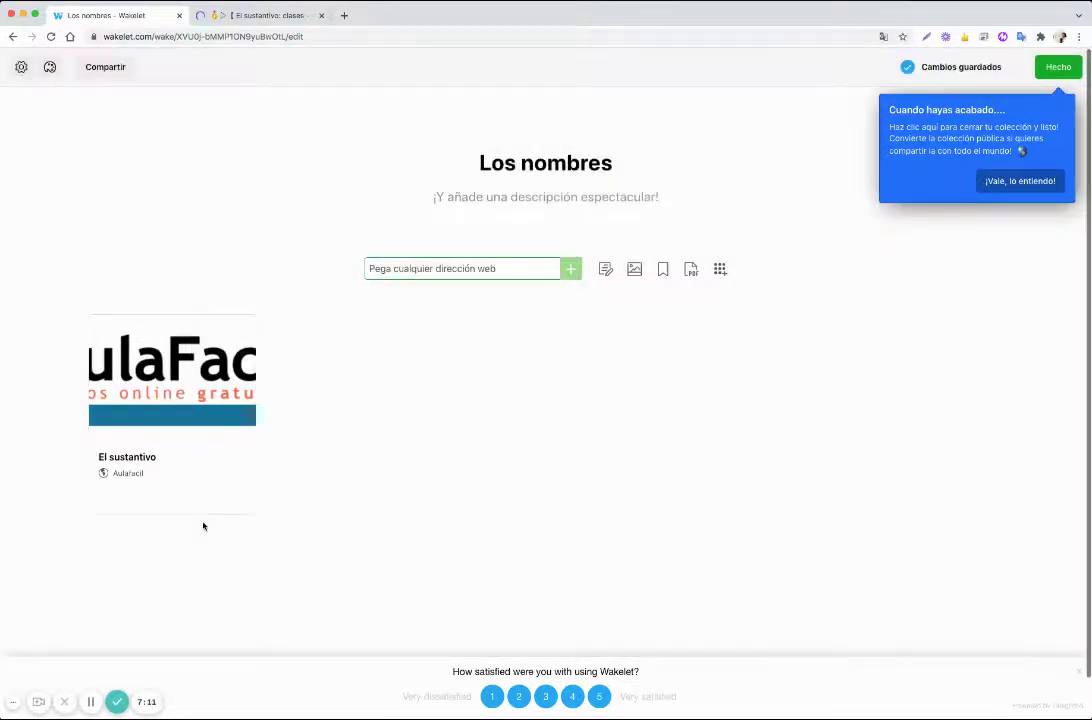
left_click(240, 14)
Find the YouTube video 'Clasificación del nombre/El sustantivo: clases' under Google's Vídeos results and copy its URL
left_click(12, 36)
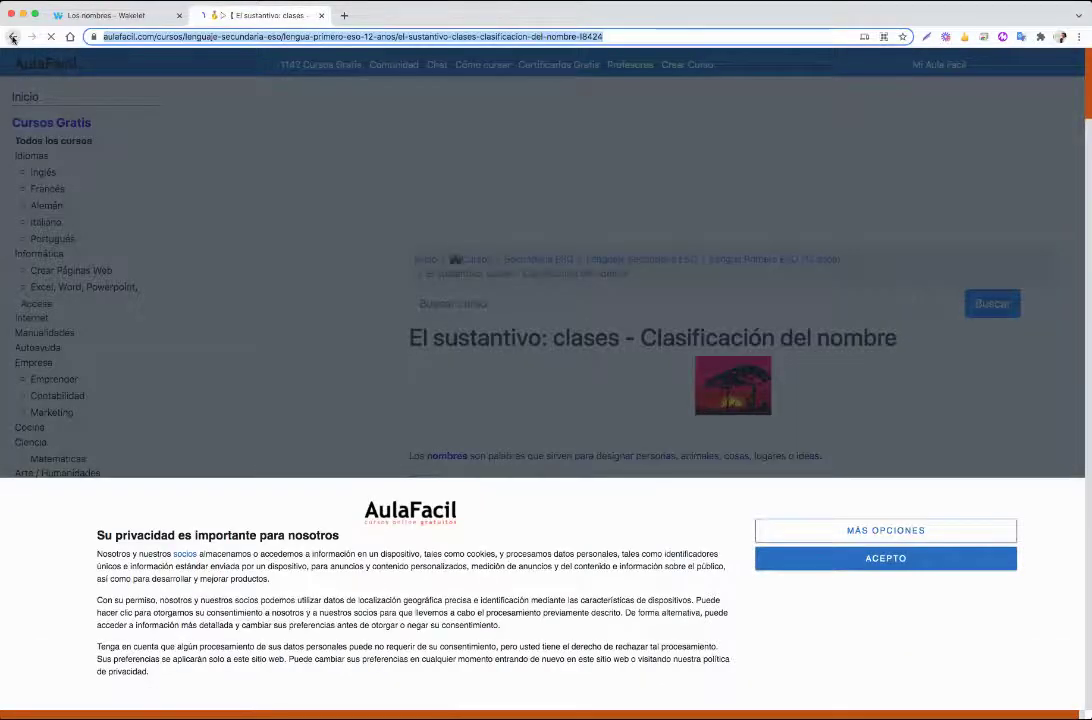
scroll(268, 137, "up", 8)
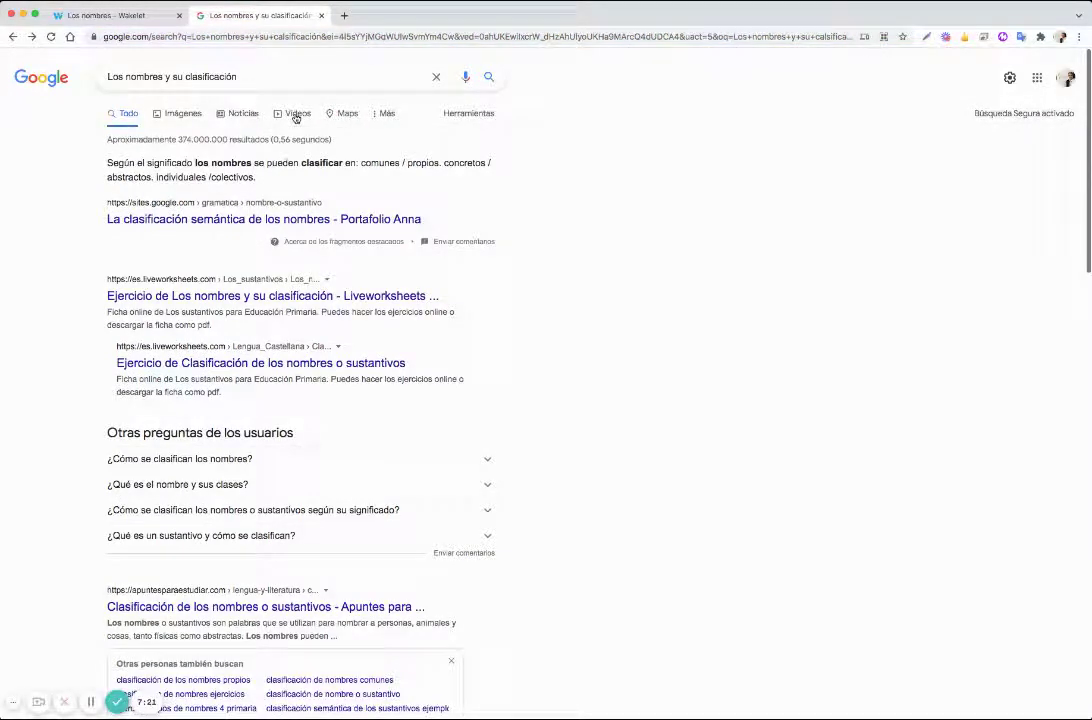
left_click(297, 115)
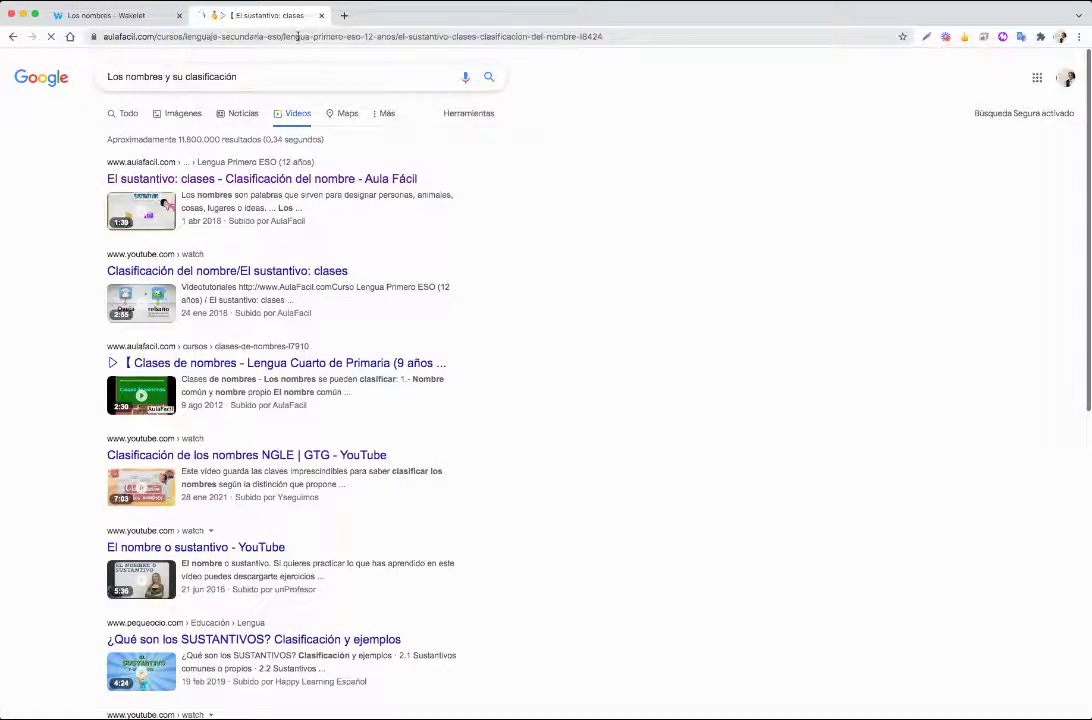
scroll(465, 273, "down", 5)
scroll(465, 273, "down", 15)
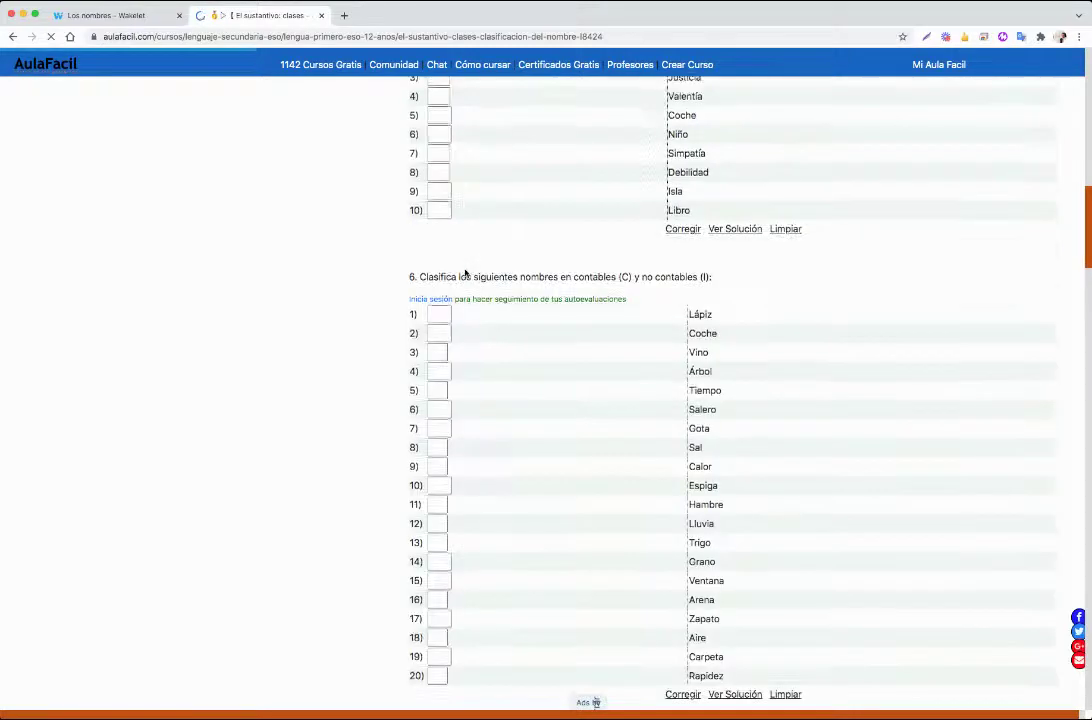
left_click(13, 36)
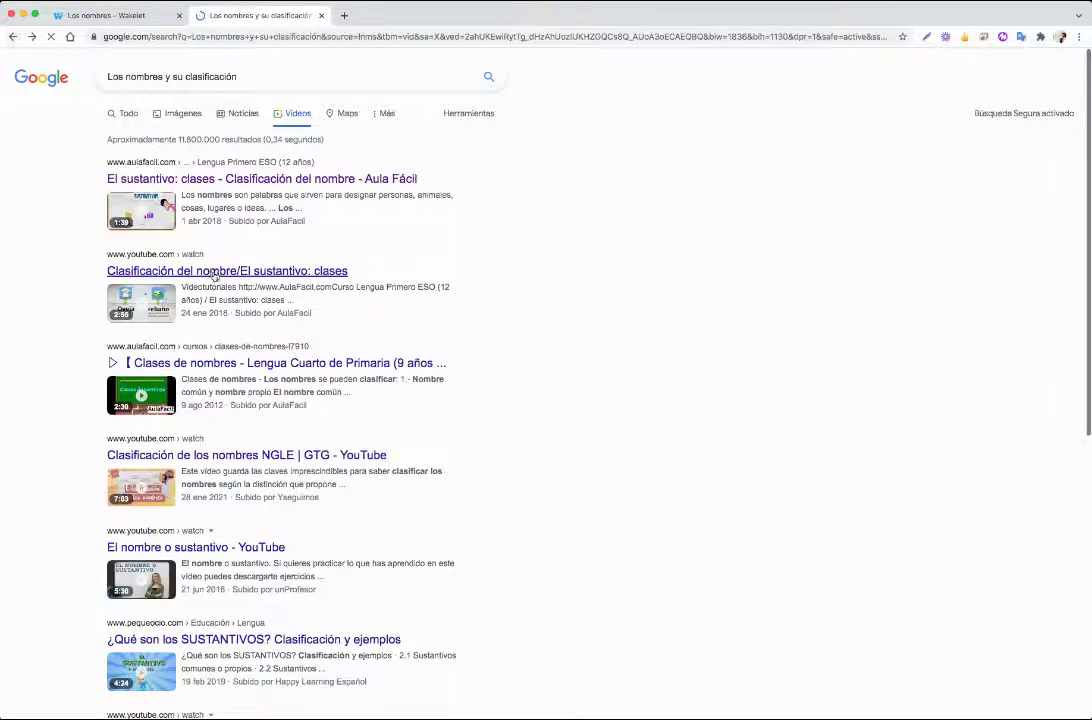
left_click(213, 272)
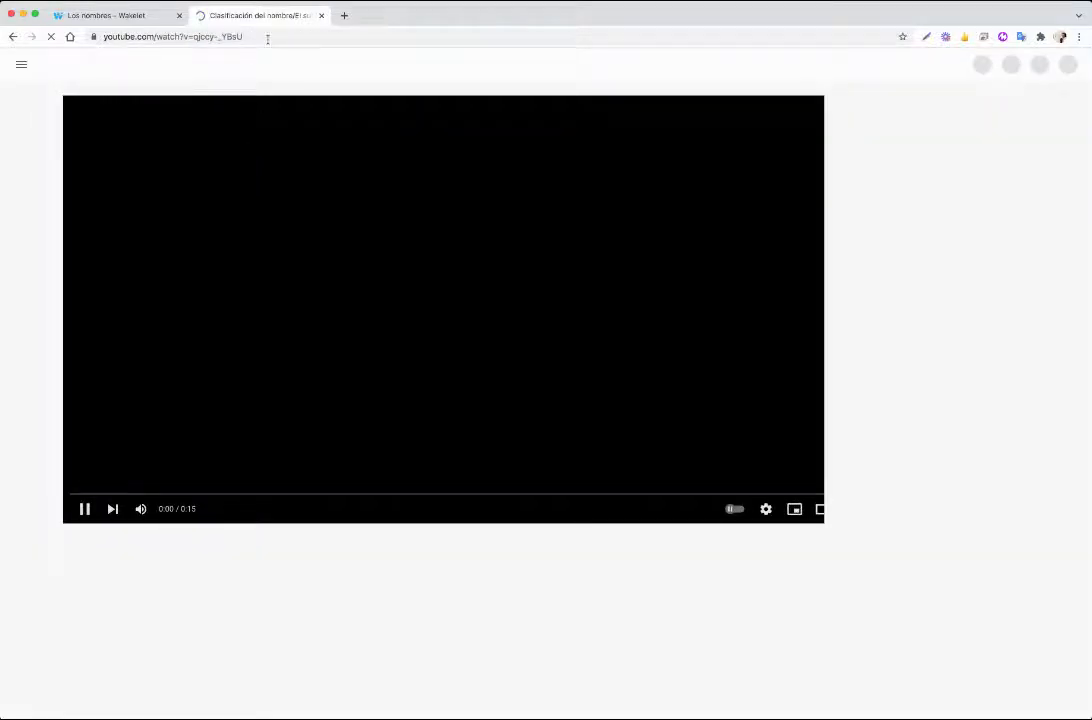
left_click(229, 35)
key("super+c")
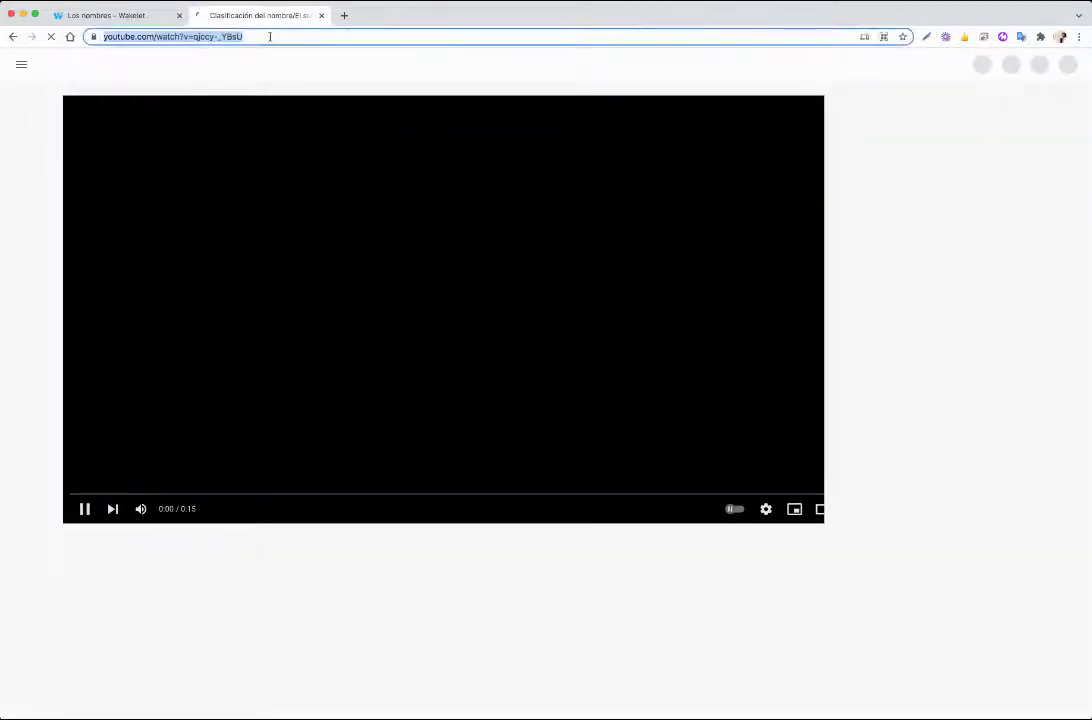
left_click(86, 15)
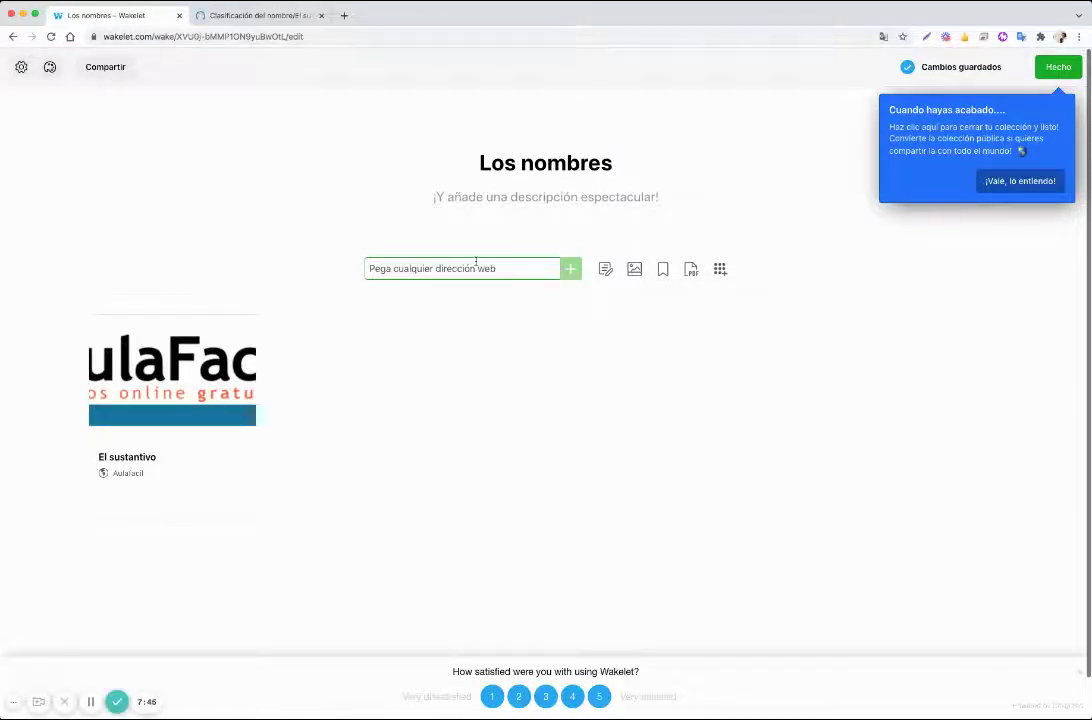
Paste the YouTube URL into the collection as a new video item
key("super+v")
key("Return")
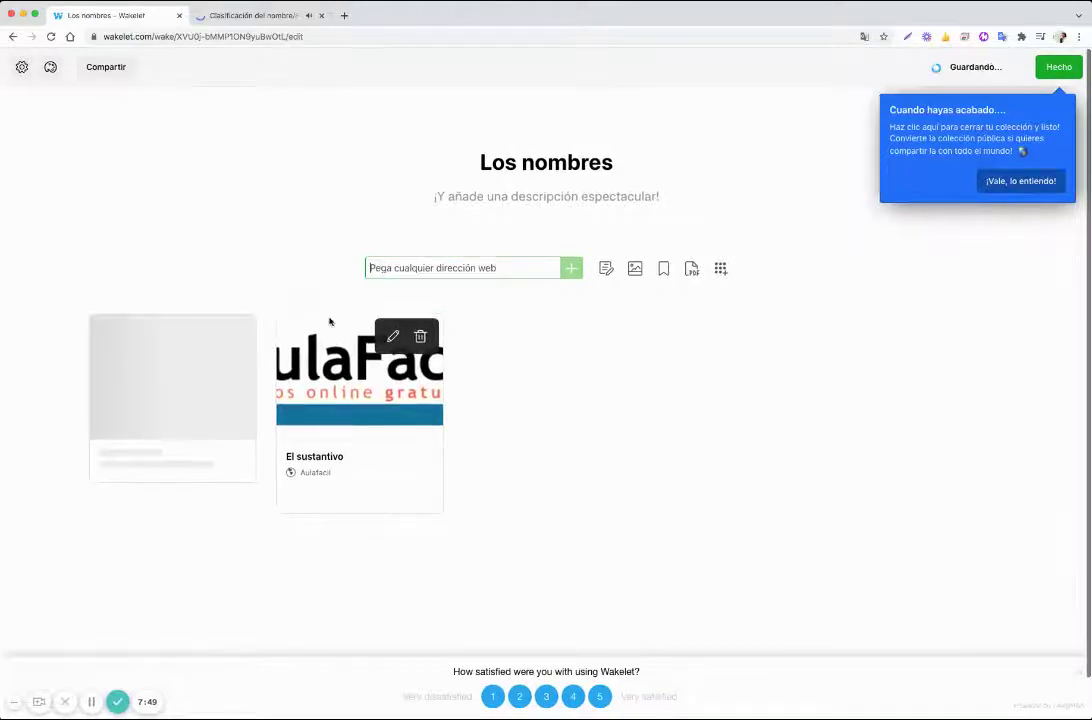
left_click_drag(268, 349, 478, 366)
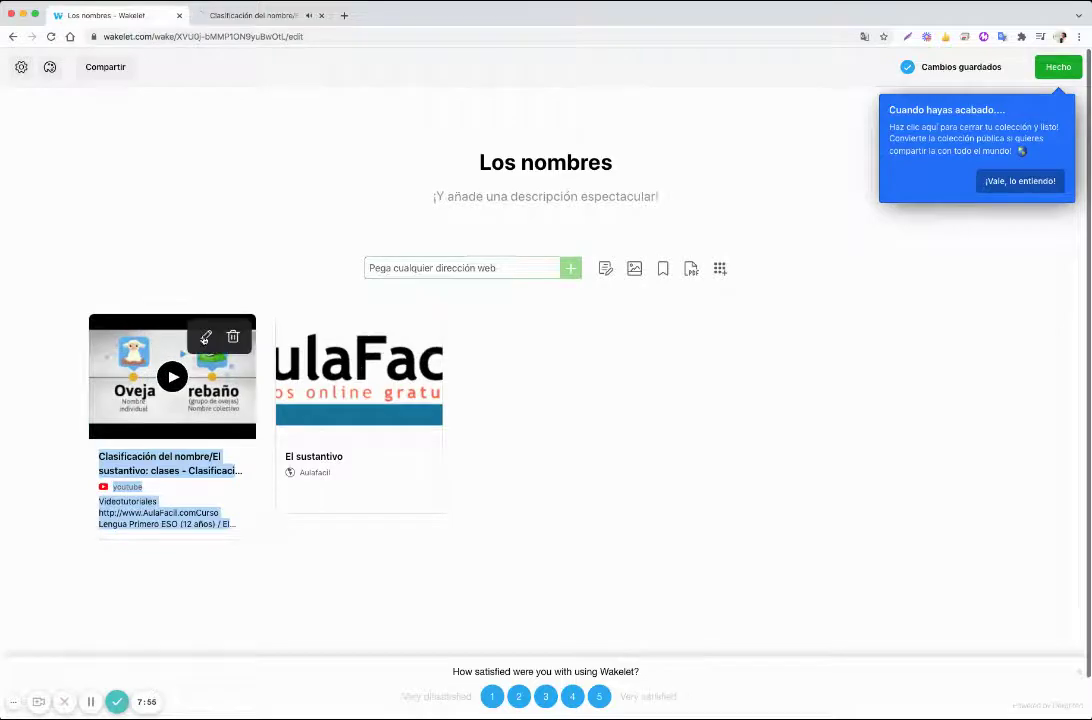
Delete the video card's description and finish the 'Los nombres' collection
left_click(205, 337)
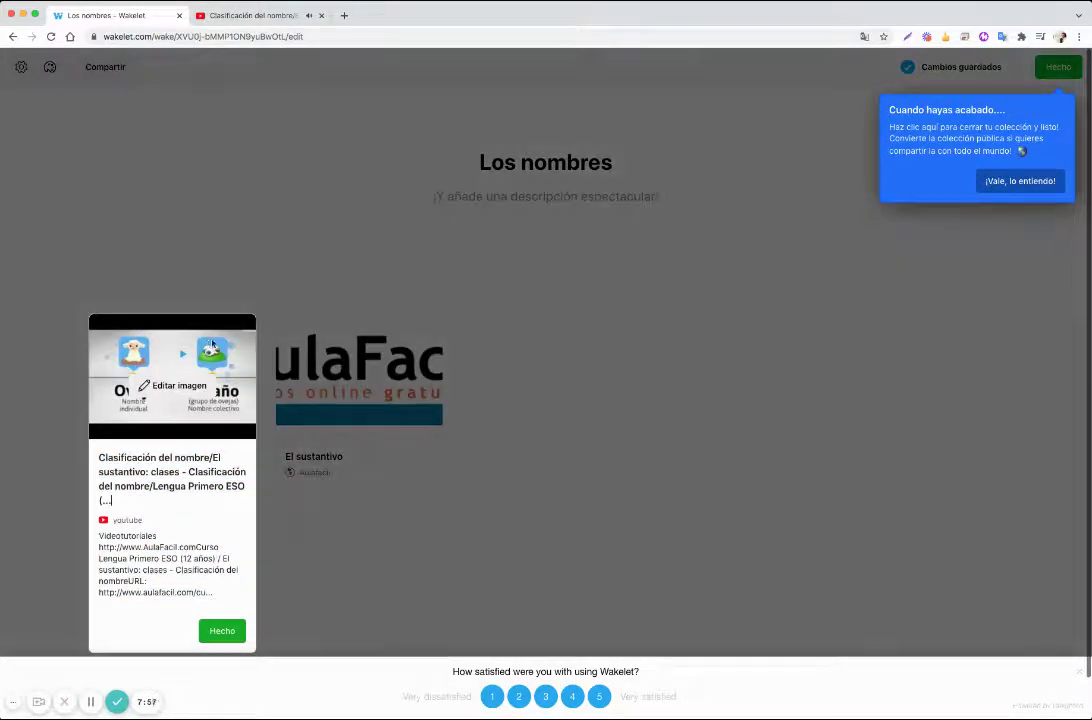
key("super+a")
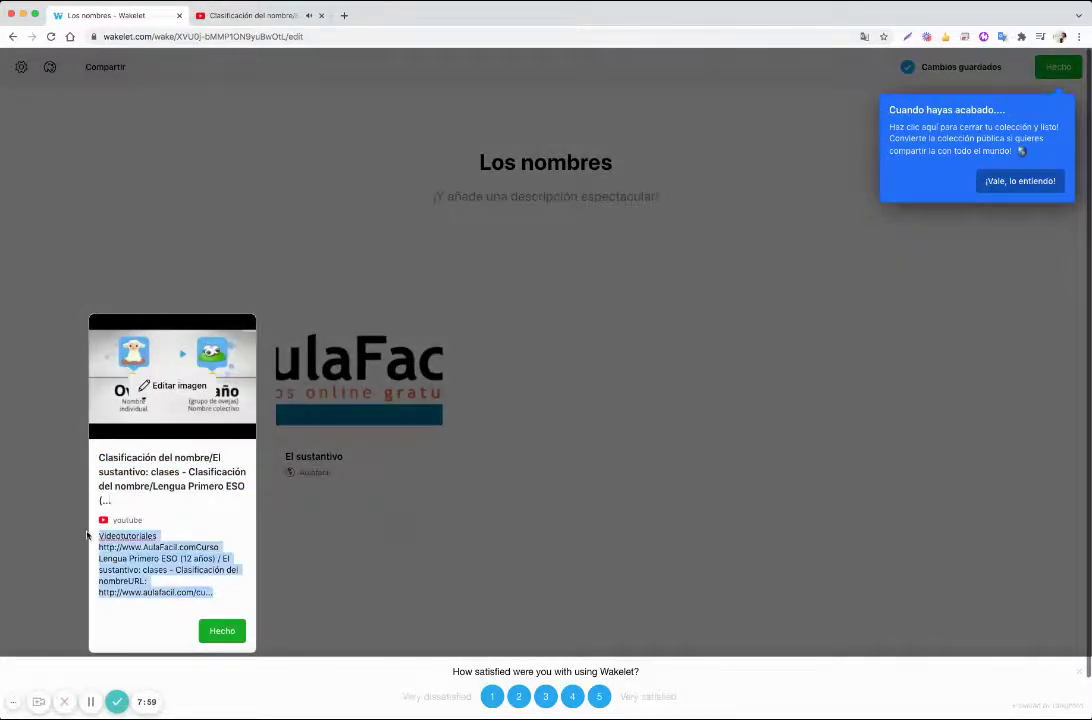
key("BackSpace")
left_click(221, 578)
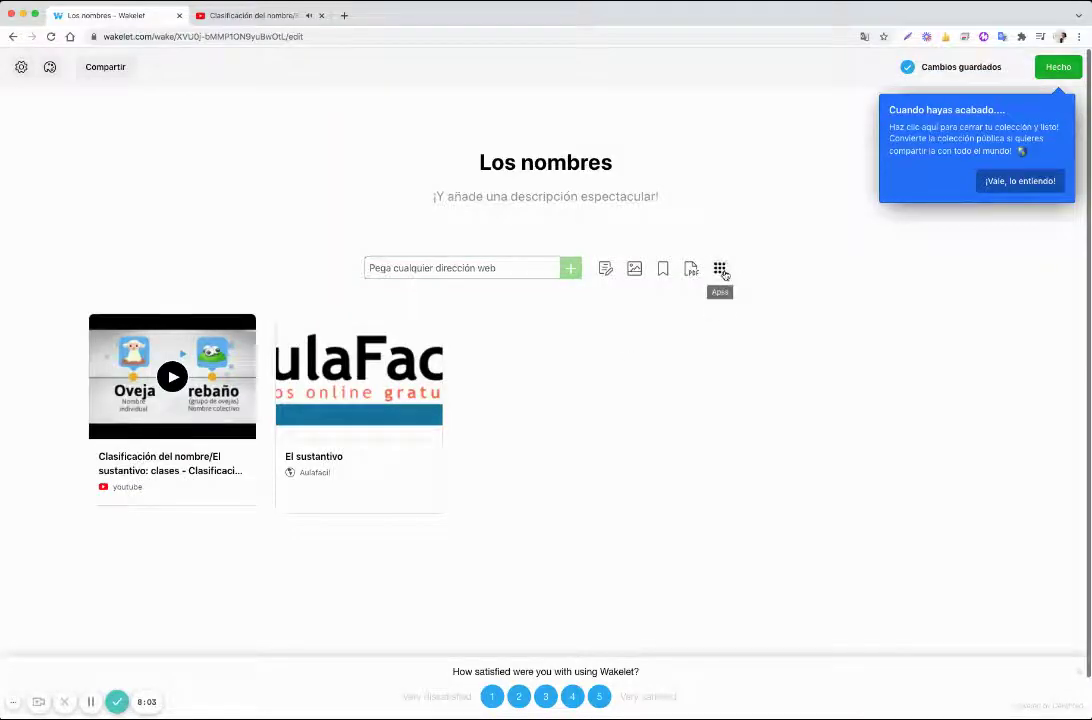
left_click(993, 179)
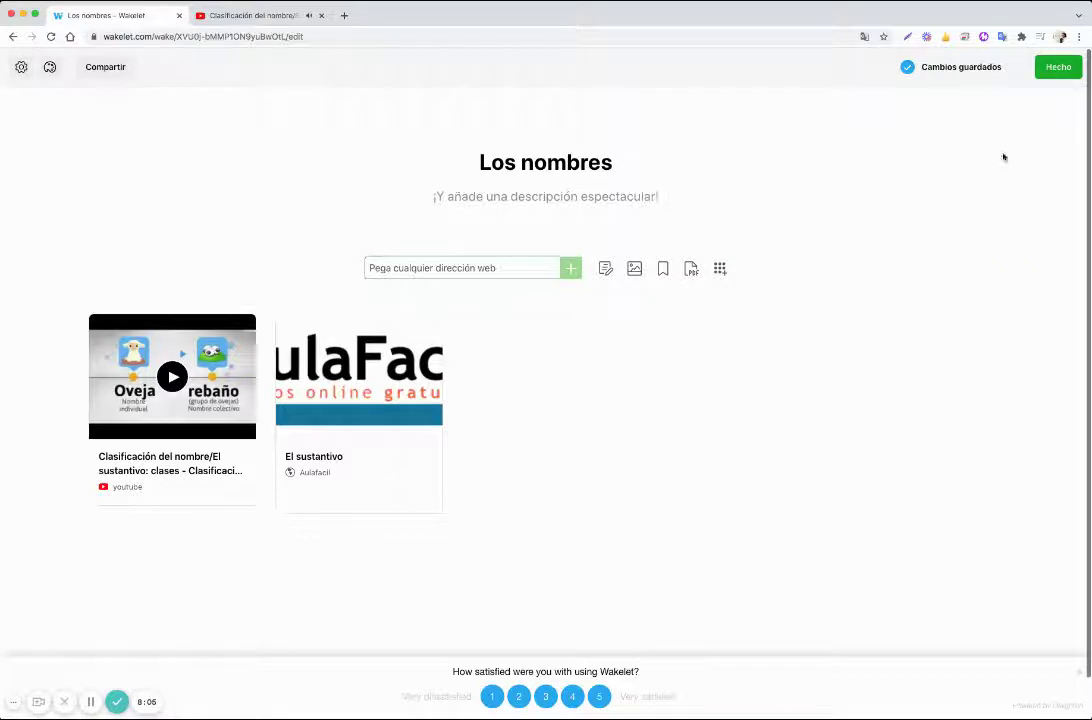
left_click(1055, 68)
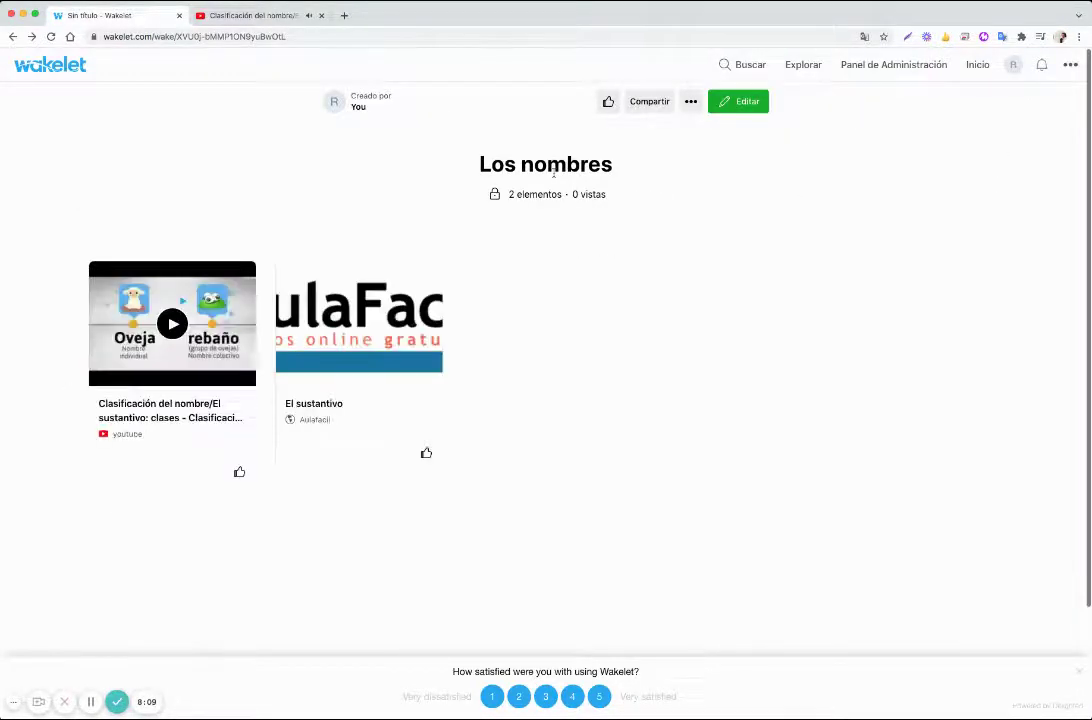
Turn on 'Copiar Colección' in the 'Los nombres' Configuración settings, leaving collaborator editing off
left_click(729, 108)
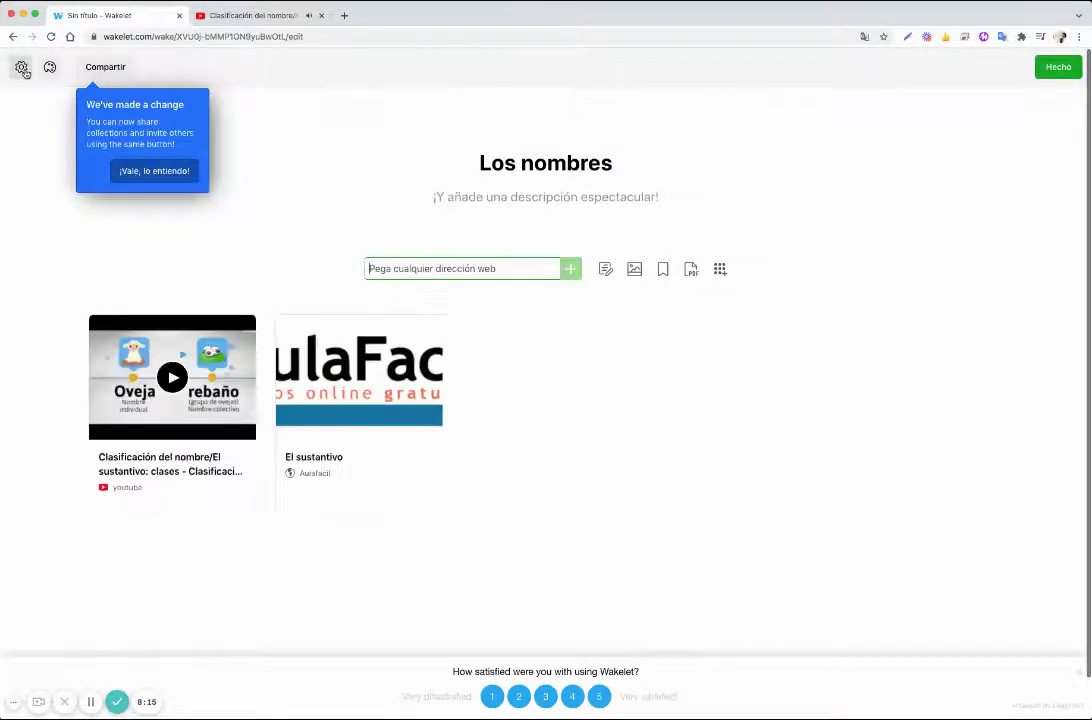
left_click(20, 66)
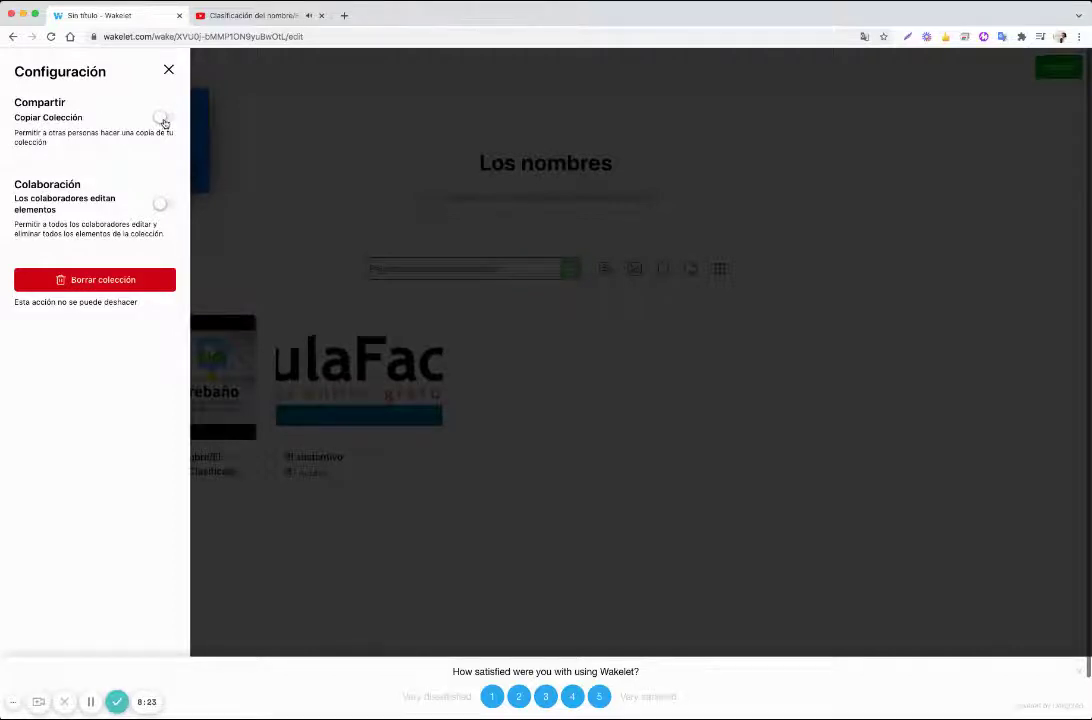
left_click(163, 204)
left_click(164, 120)
left_click(164, 203)
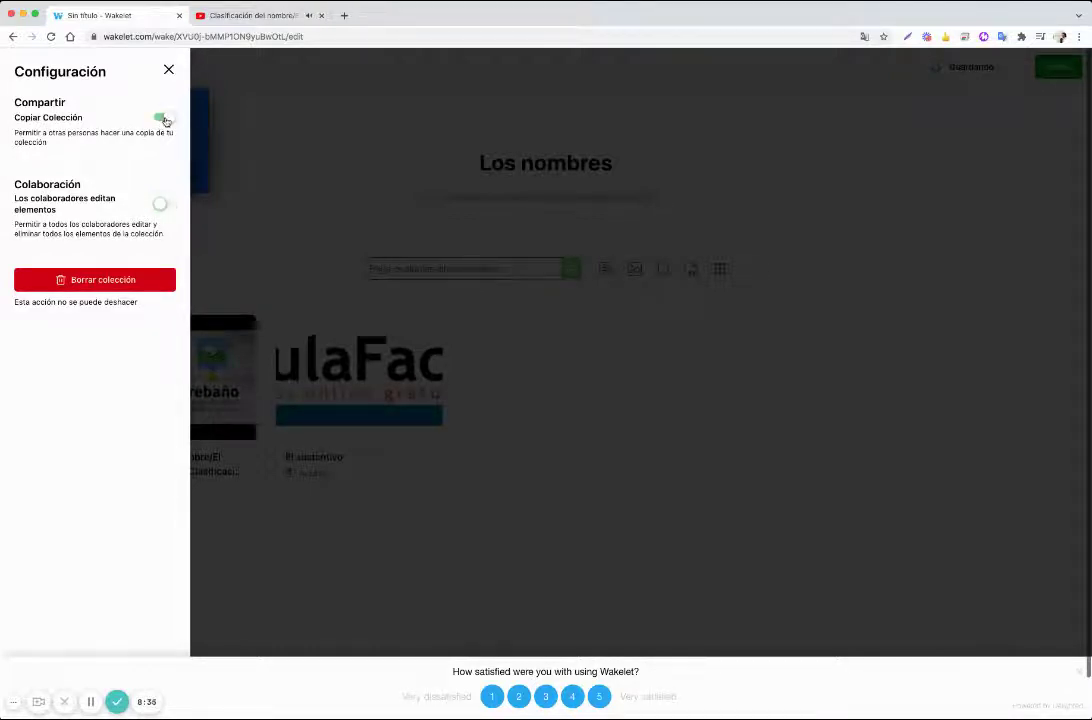